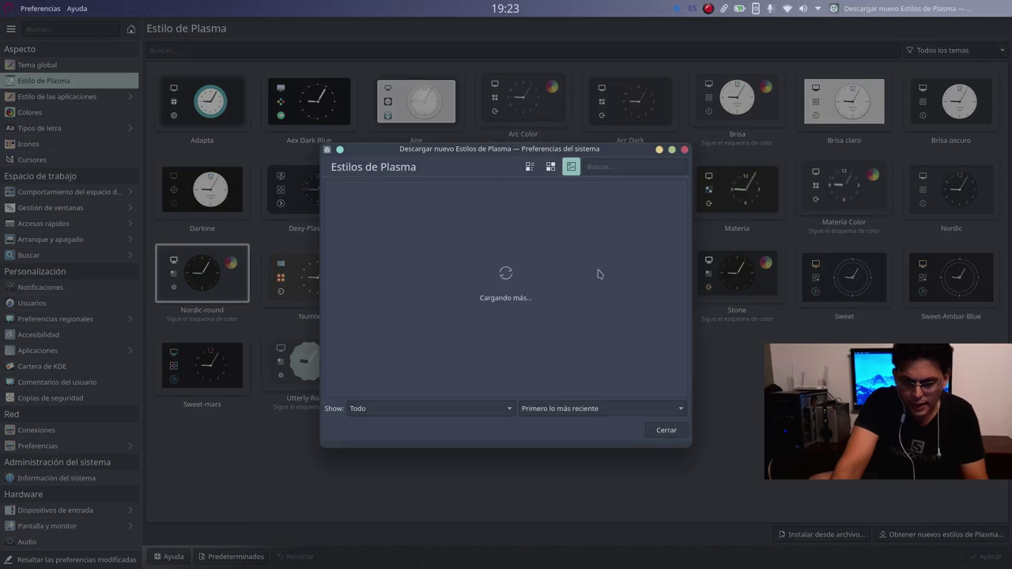
Dismiss the Plasma style download dialog and view the available application styles.
click(610, 168)
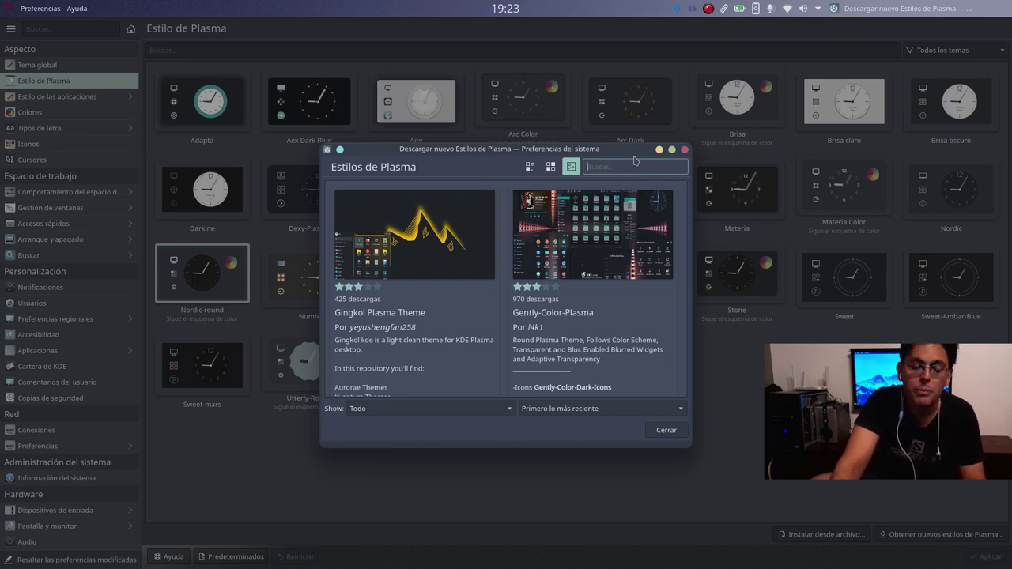
click(685, 150)
click(66, 98)
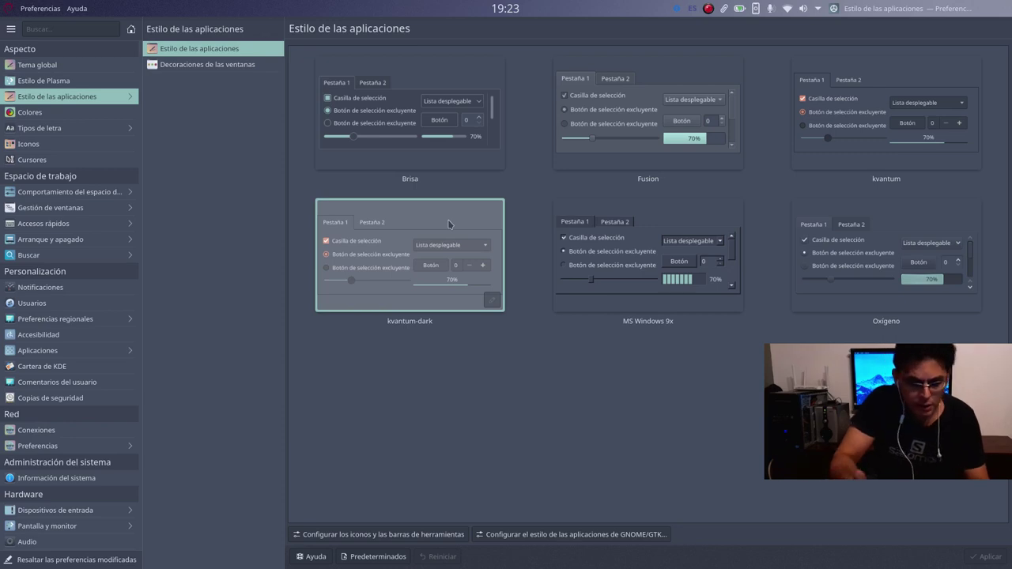
Start Firefox from the application launcher and load the pling.com website.
key(super)
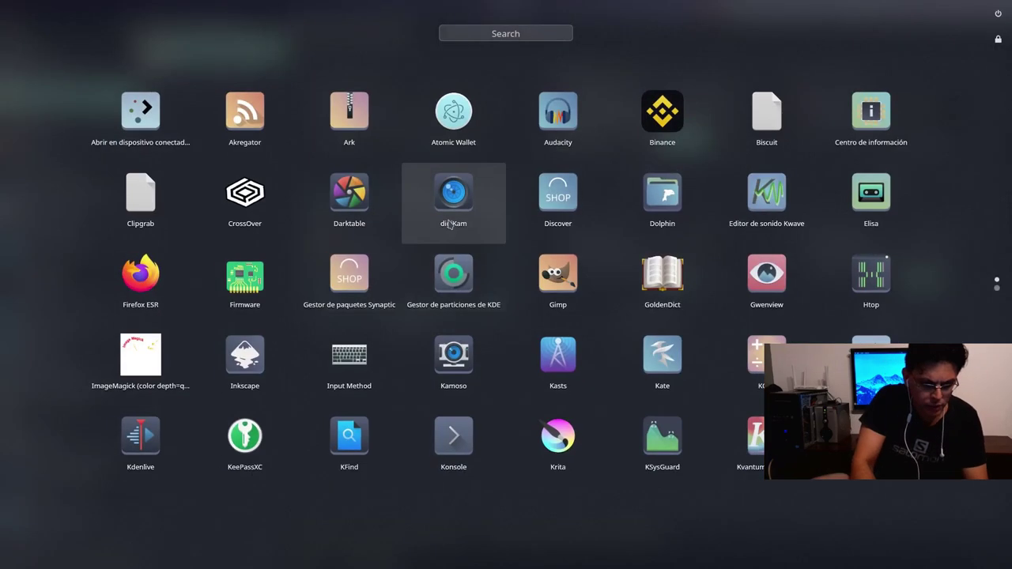
key(super)
key(super)
key(Down)
key(Down)
key(Down)
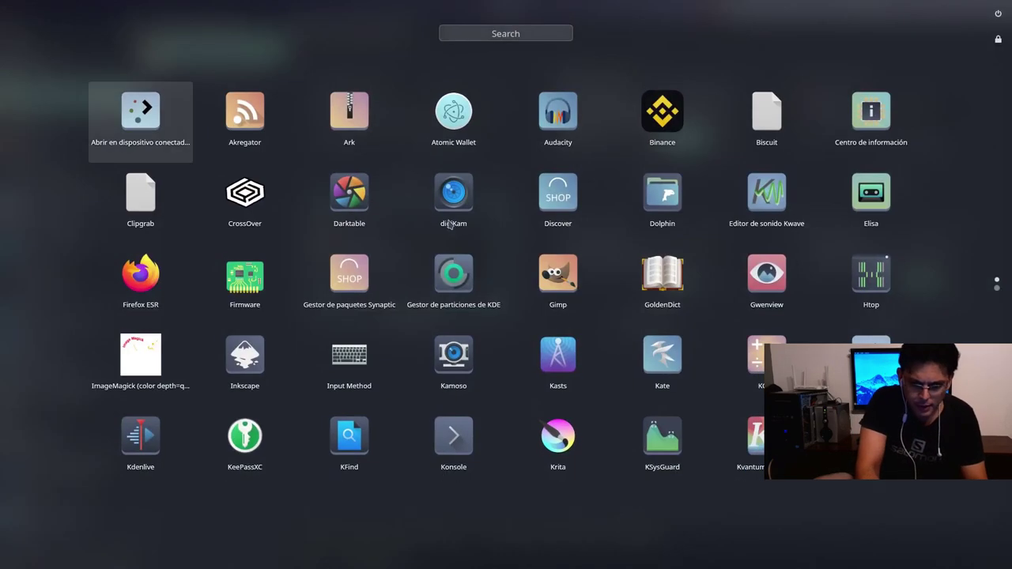
key(super)
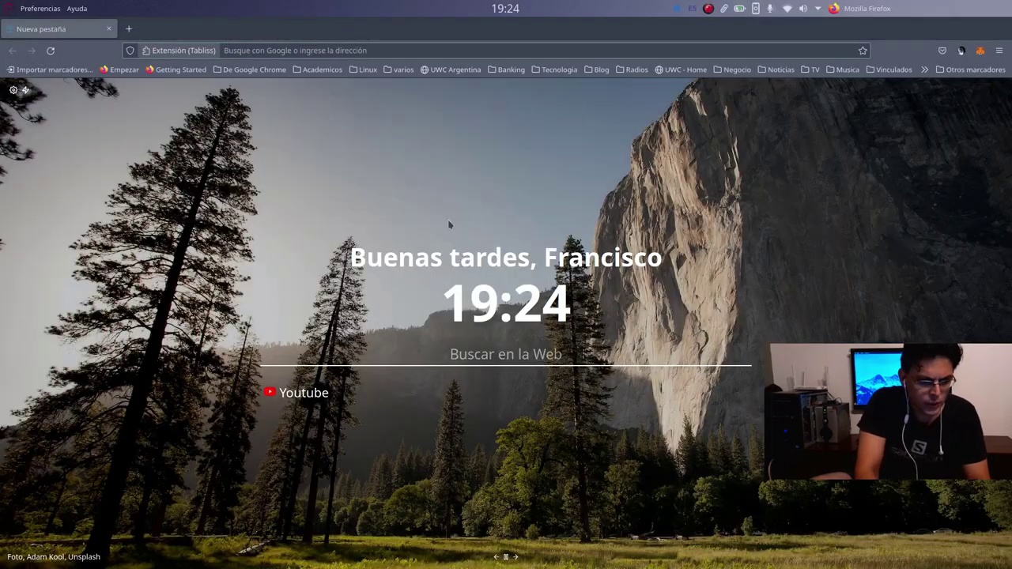
text(pling)
key(Return)
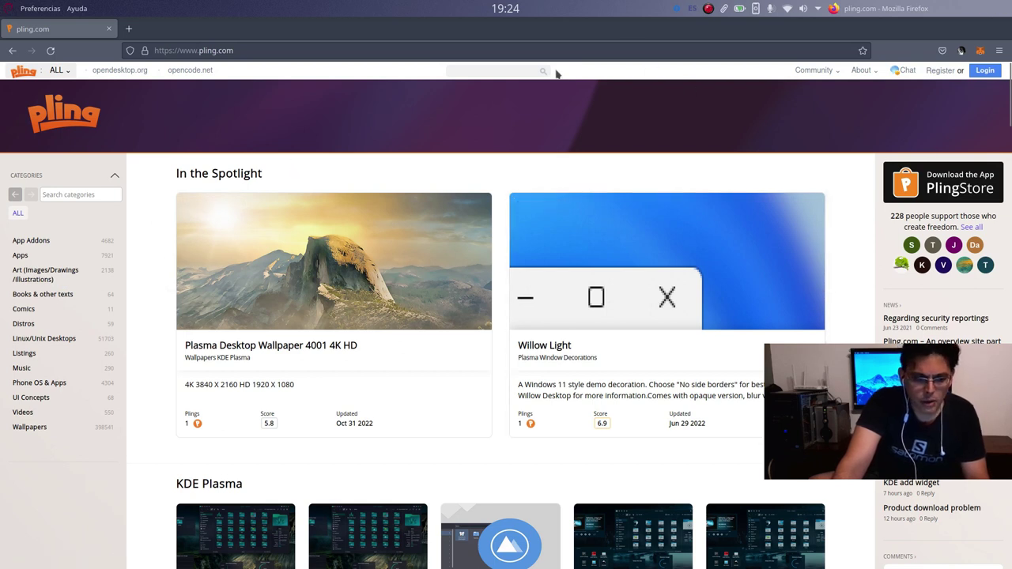
Look up "swe" and "nordic" in the Pling site search, and return to the system settings.
key(F5)
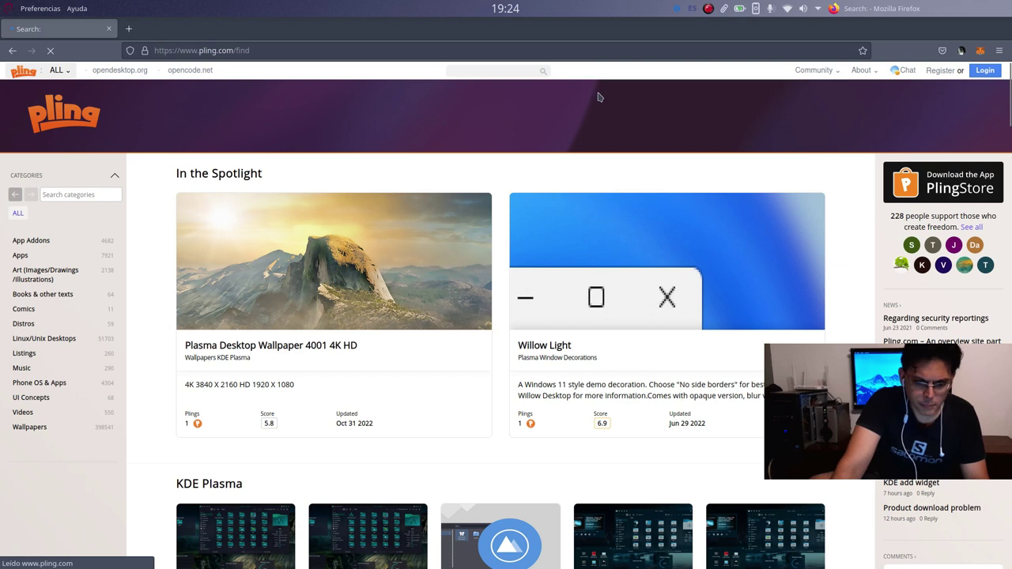
key(alt+Left)
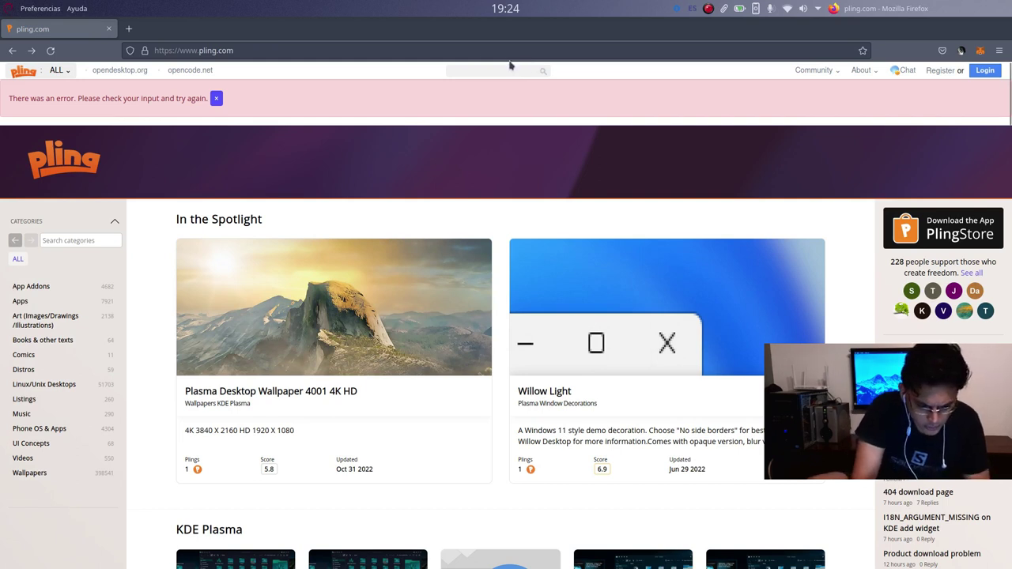
text(wee)
key(BackSpace)
key(BackSpace)
key(BackSpace)
key(BackSpace)
key(BackSpace)
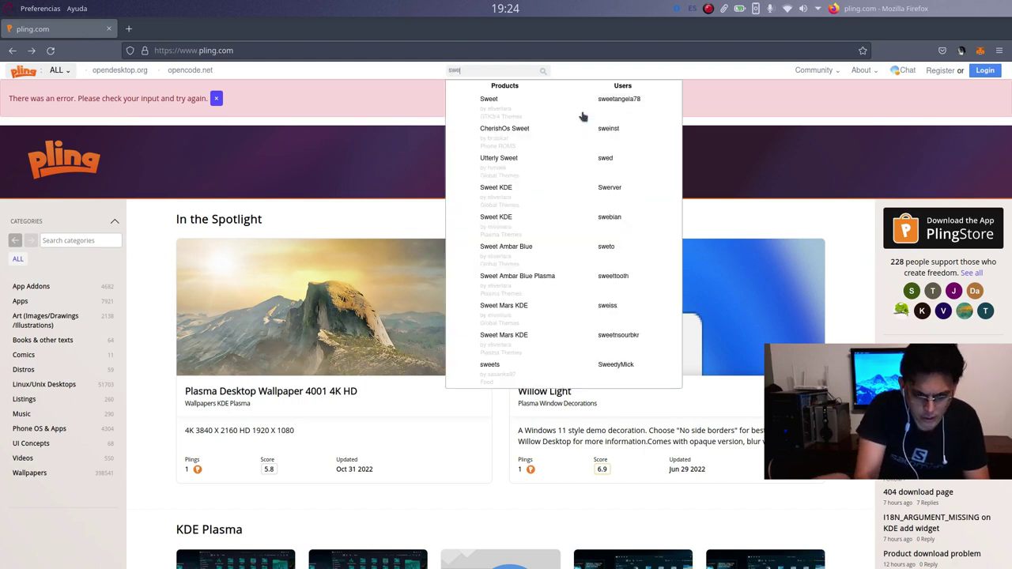
text(nordic)
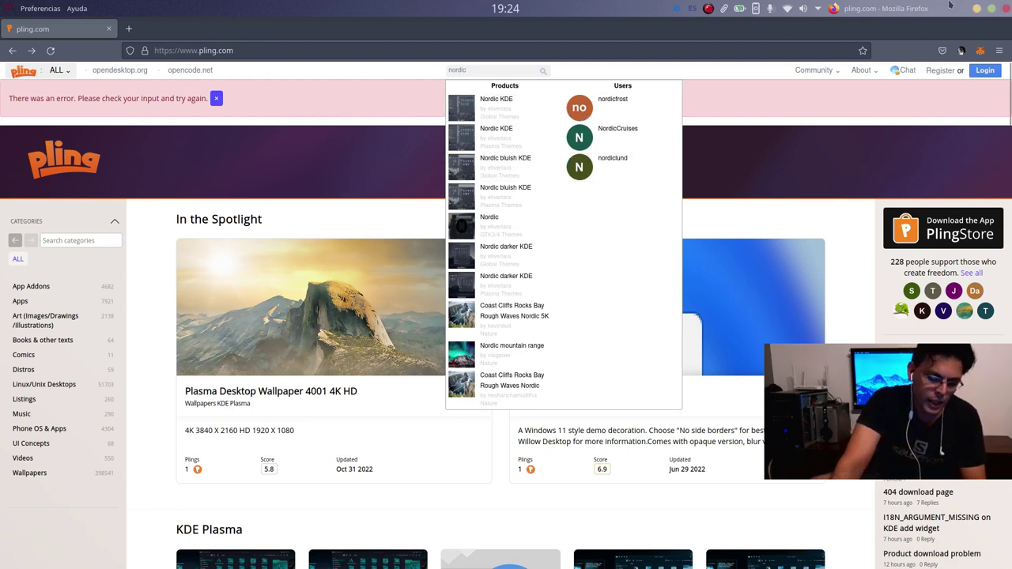
key(alt+Tab)
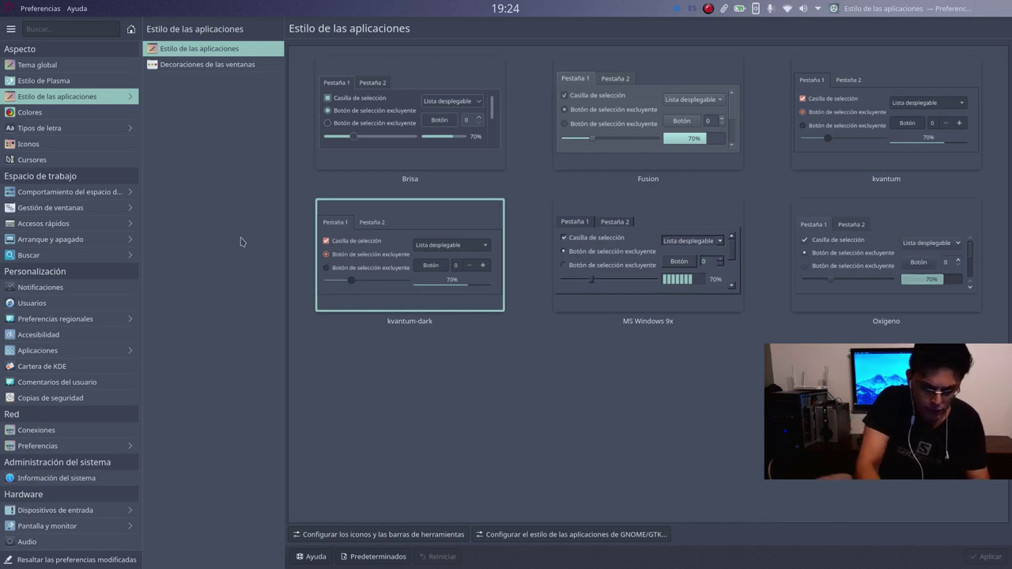
Launch Kvantum Manager and view its theme folder chooser without selecting a folder.
key(super)
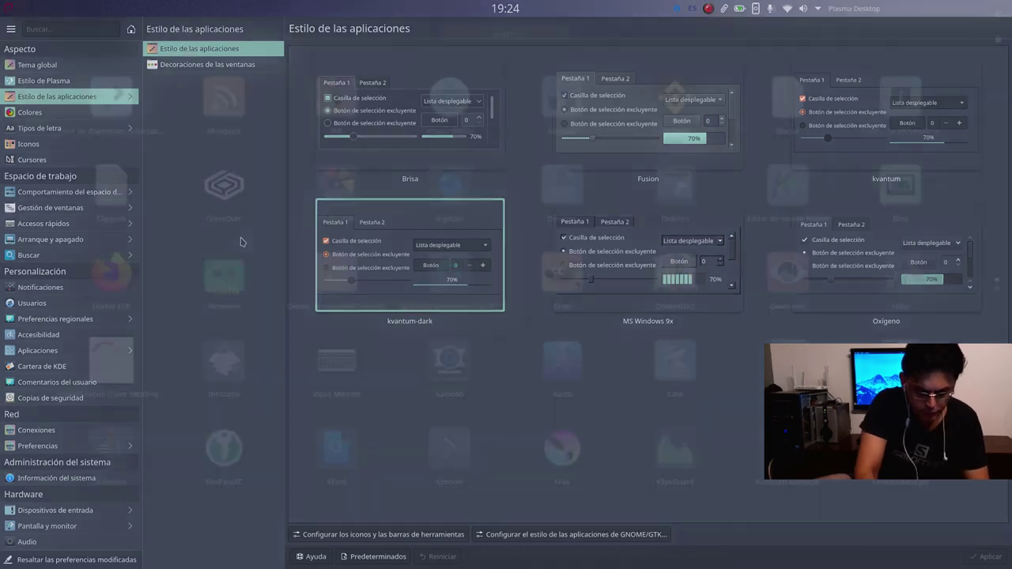
text(kvan)
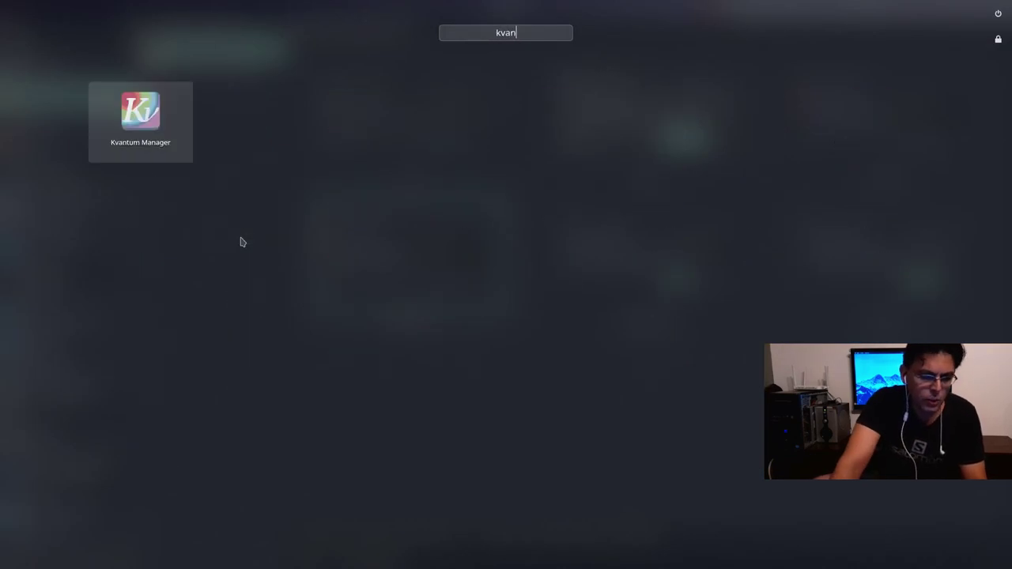
key(Return)
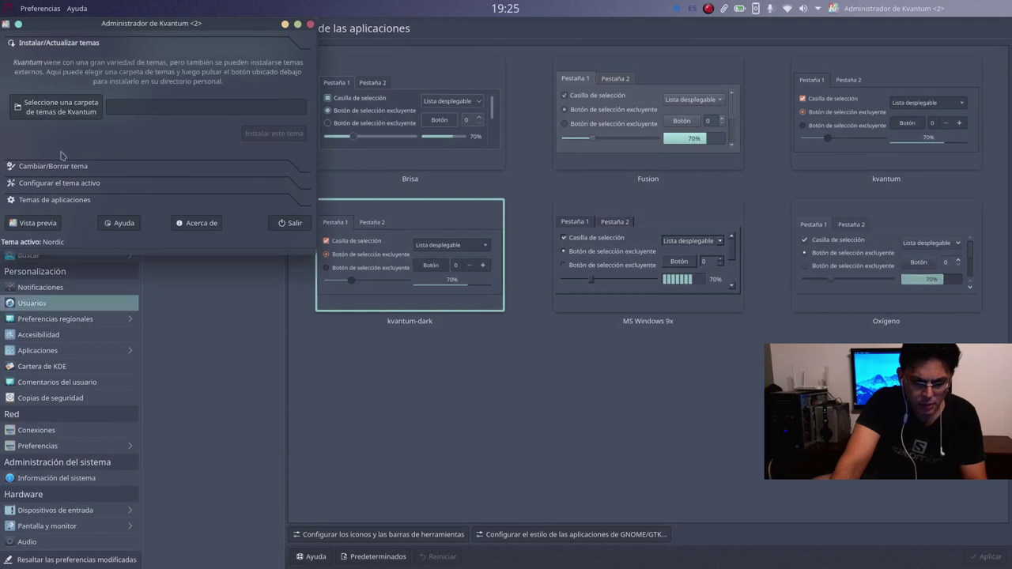
drag(113, 27, 442, 134)
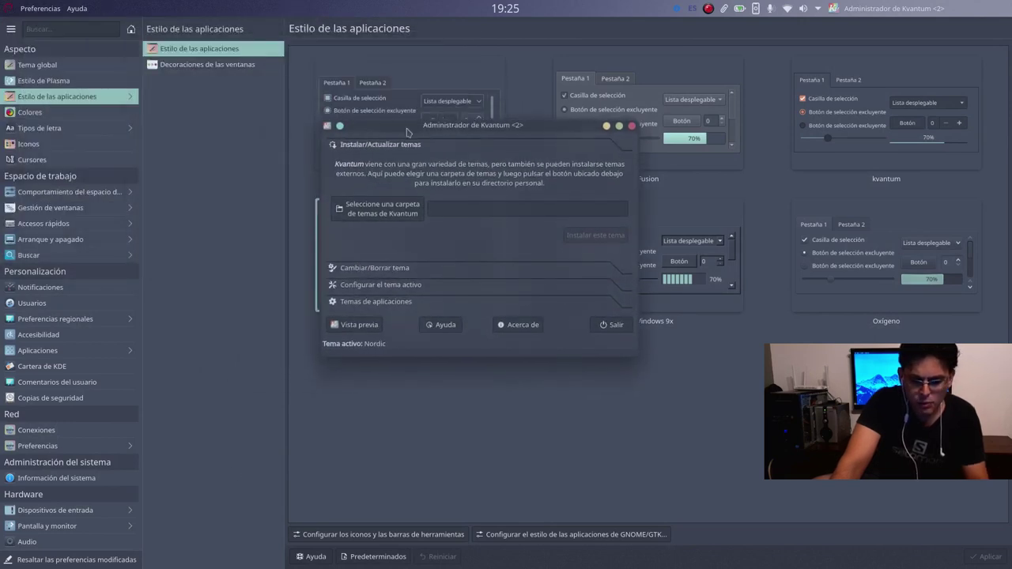
click(401, 215)
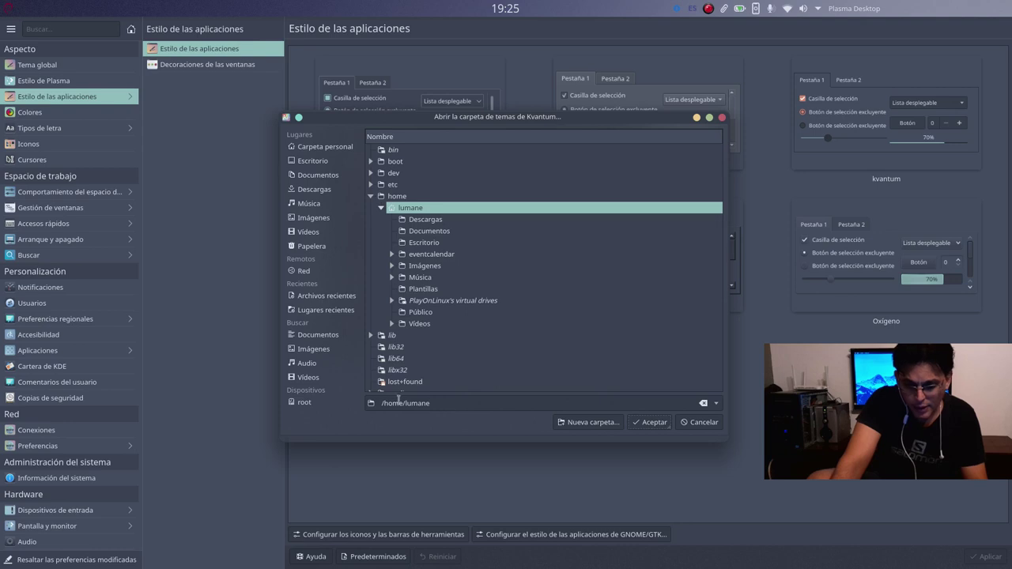
click(700, 423)
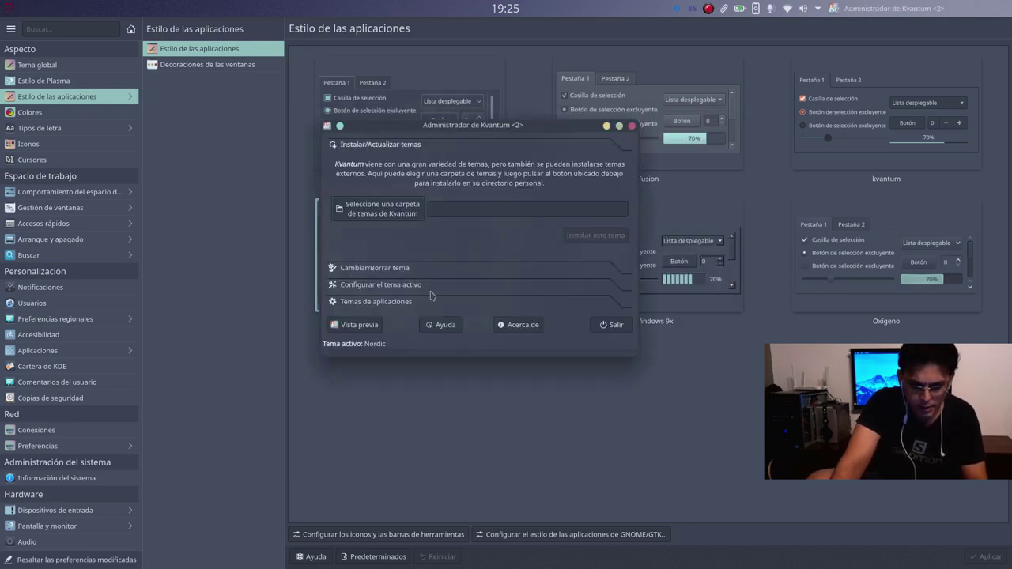
Review the list of installed Kvantum themes, keep Nordic selected, and quit Kvantum Manager.
click(384, 272)
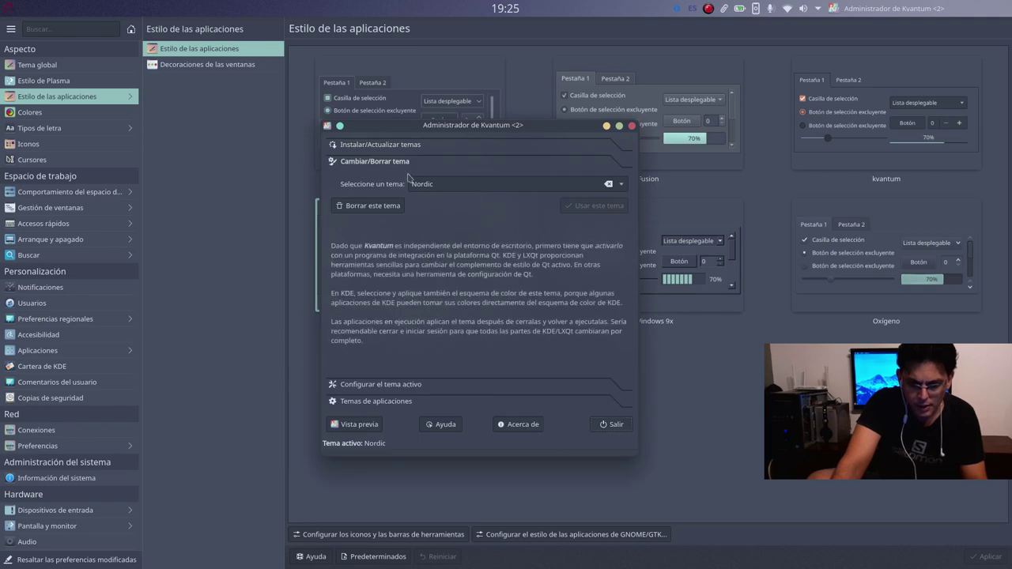
click(621, 183)
scroll(545, 241, down, 2)
scroll(510, 214, up, 2)
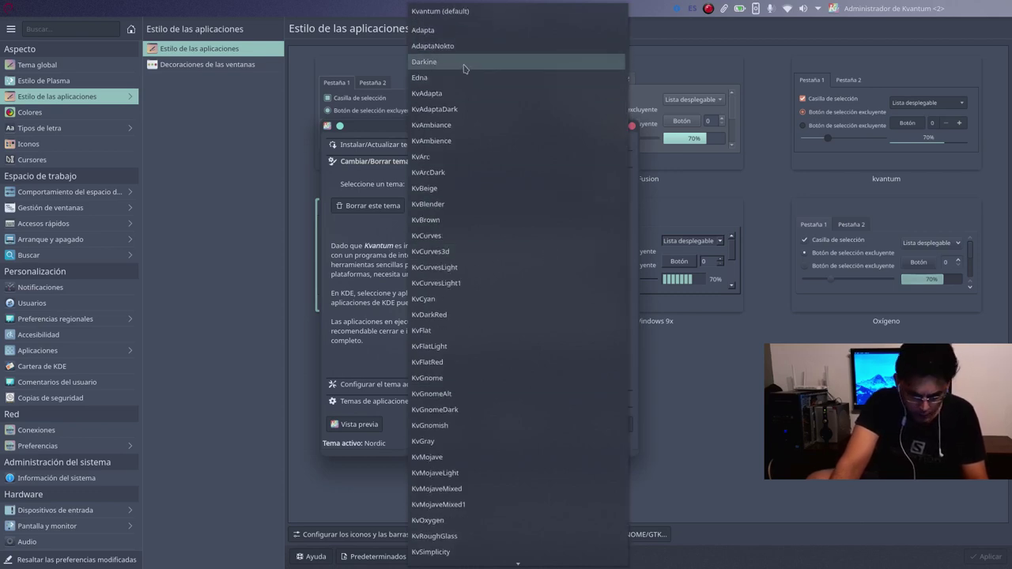
scroll(573, 261, down, 3)
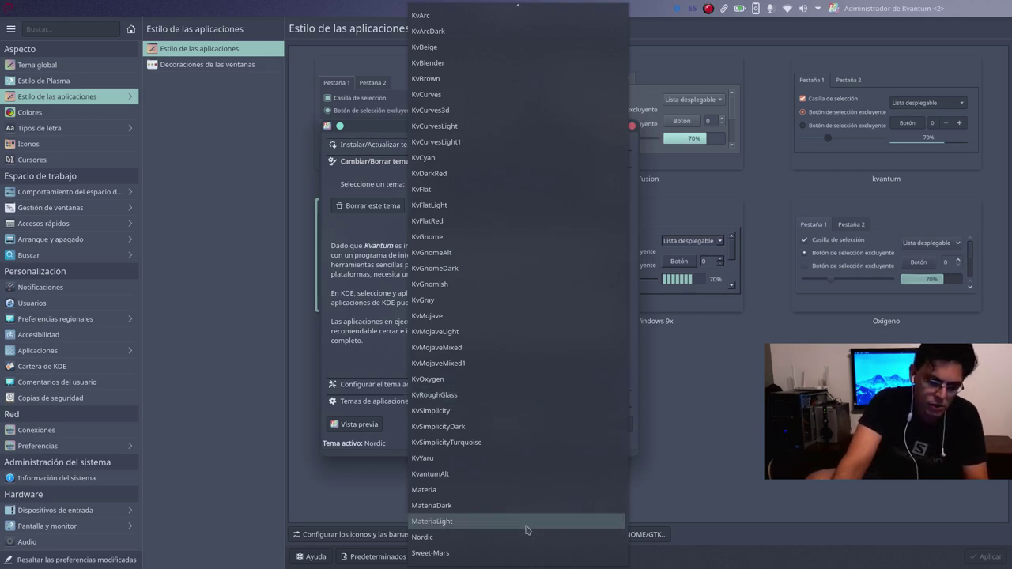
scroll(491, 324, up, 3)
click(380, 255)
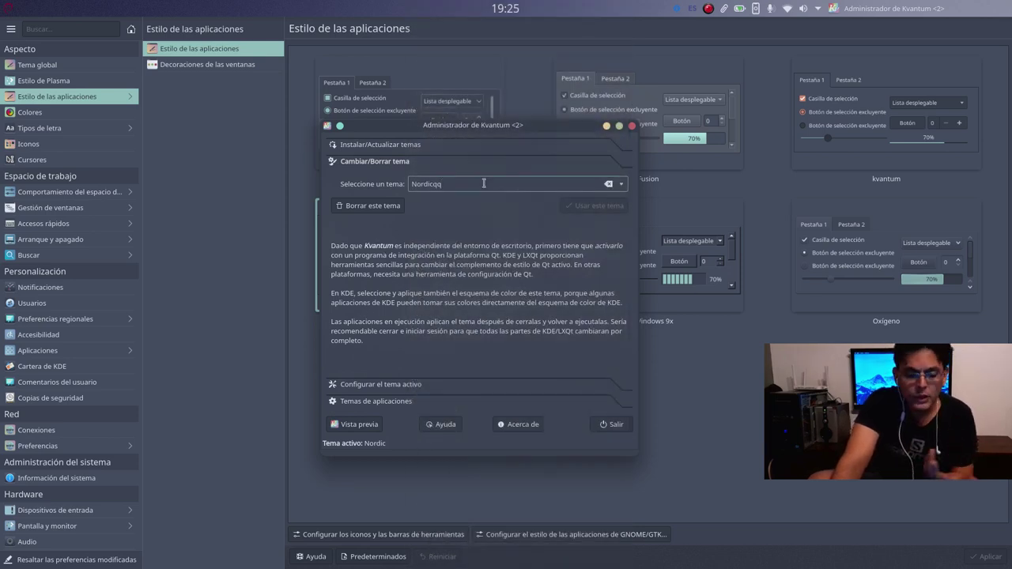
key(BackSpace)
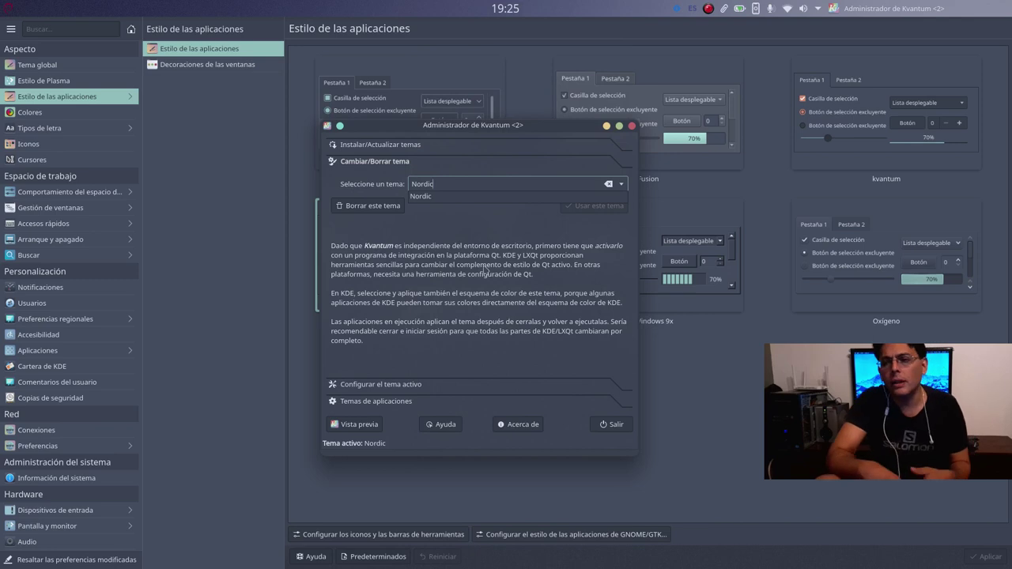
double_click(487, 255)
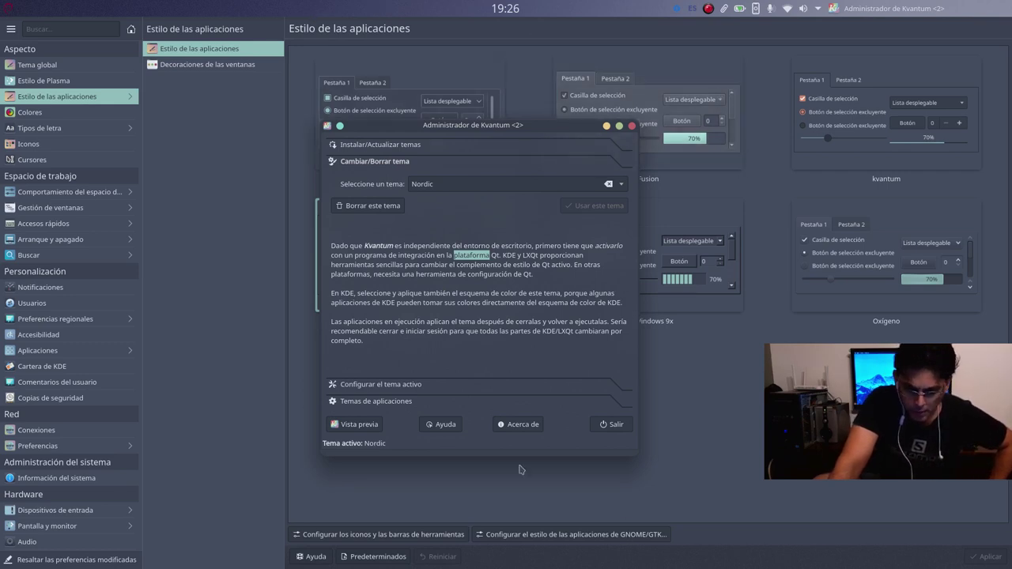
click(613, 425)
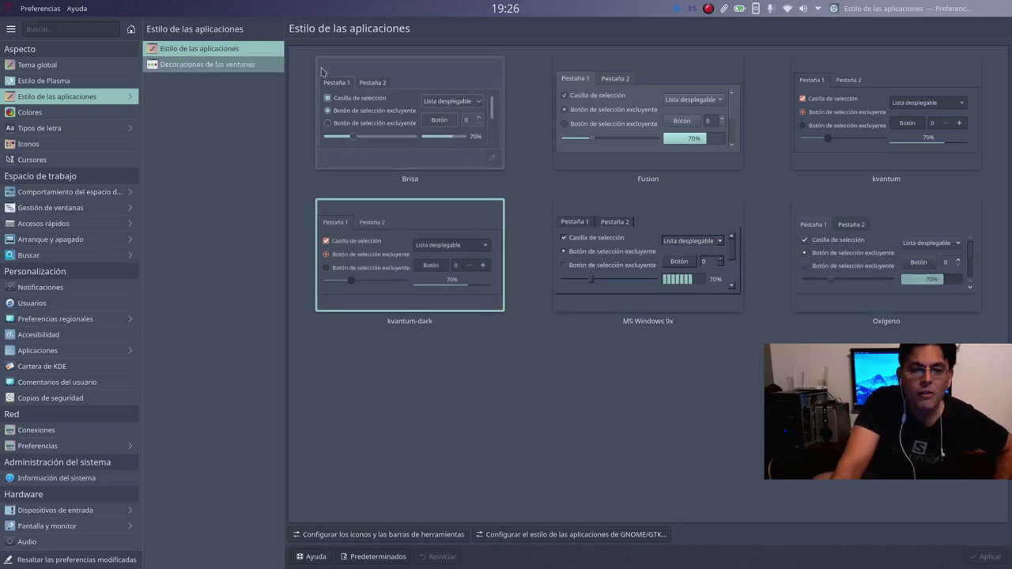
View the GNOME/GTK application style settings and the GTK theme selection.
click(597, 536)
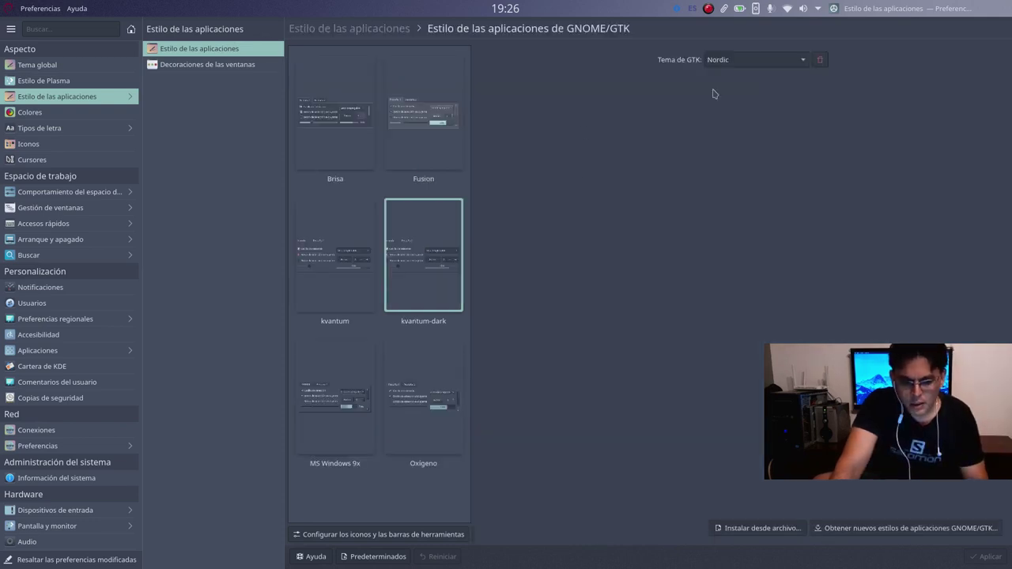
key(alt+Tab)
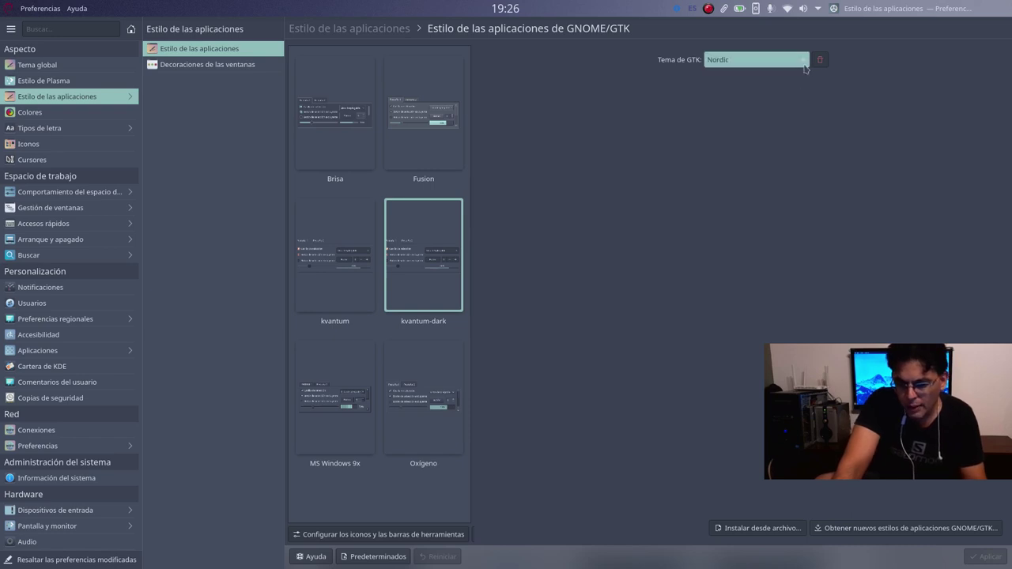
click(804, 62)
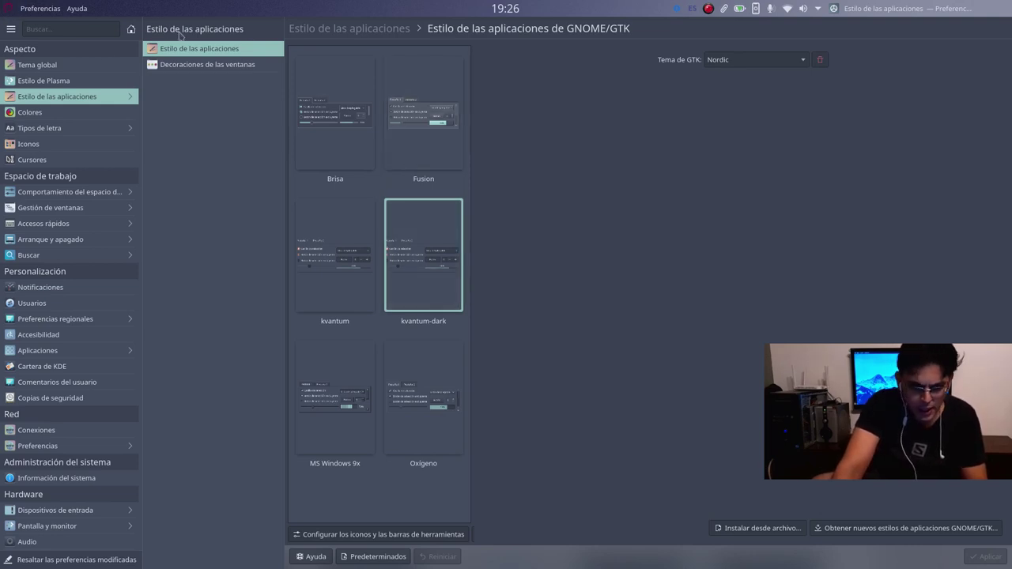
Review the installed window decorations, color schemes, icon themes and cursor themes.
click(203, 63)
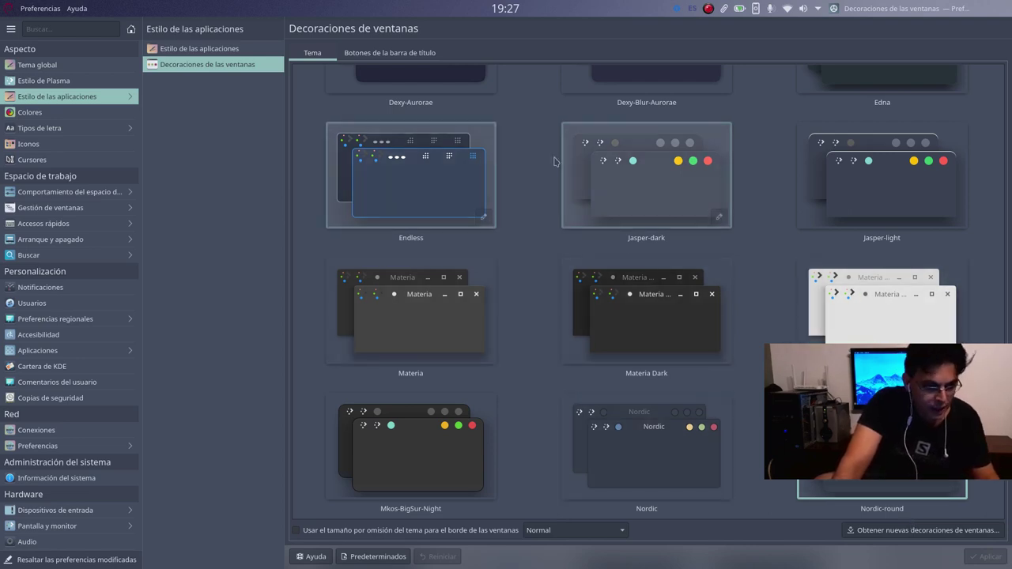
click(83, 116)
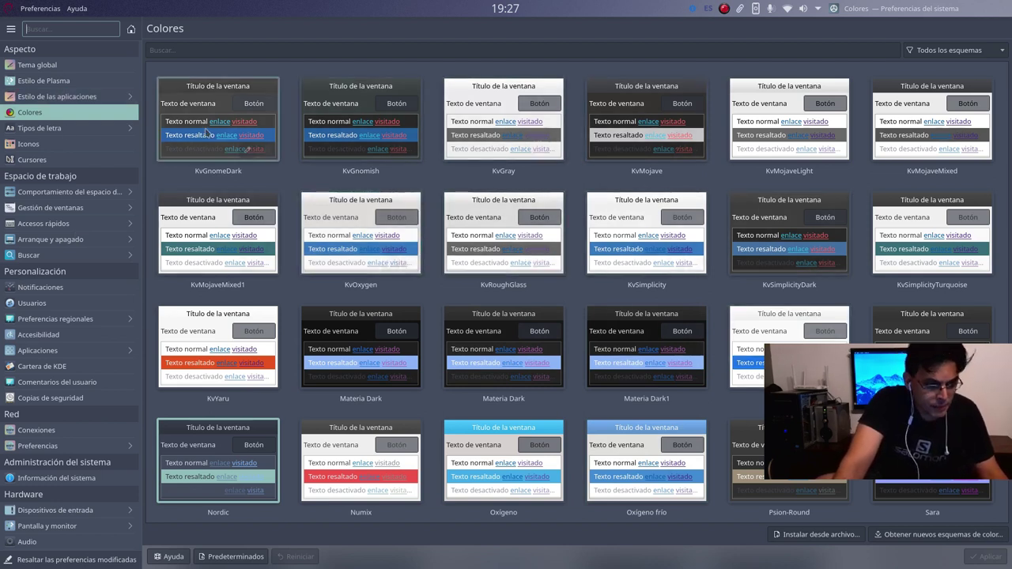
click(86, 143)
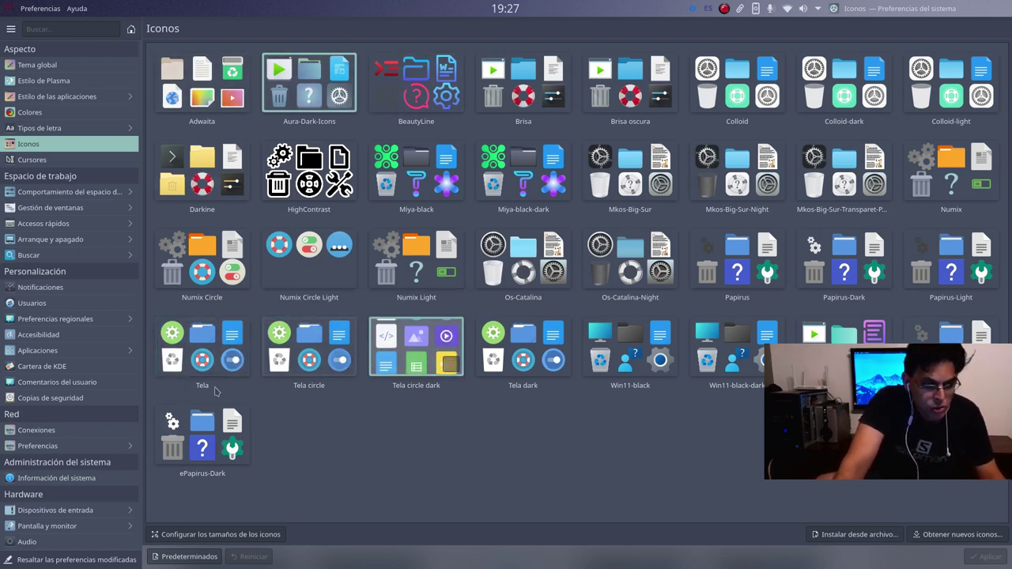
click(58, 159)
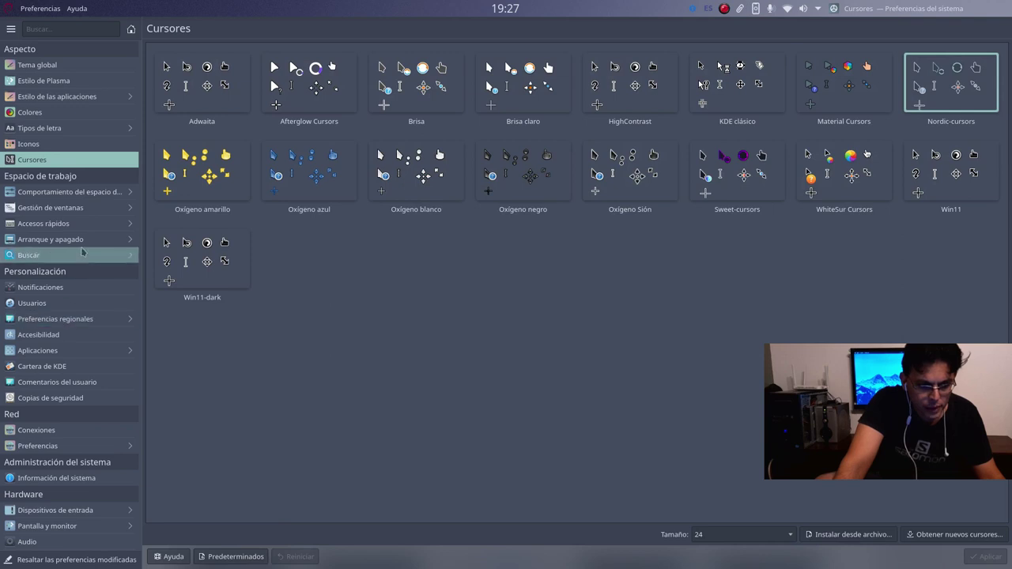
Review the SDDM login screen and splash screen themes, and close the open windows to reveal the desktop.
click(52, 238)
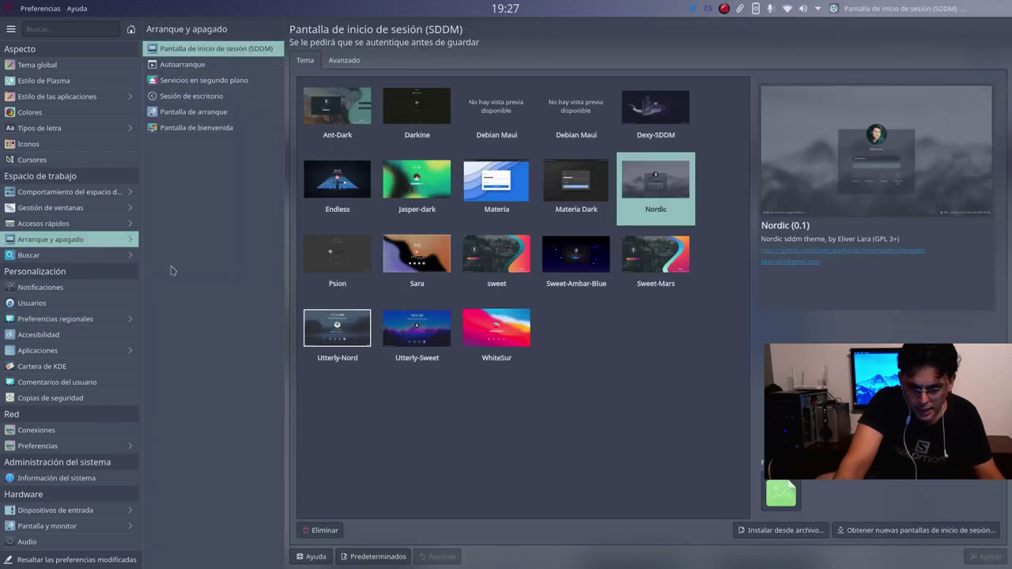
click(198, 127)
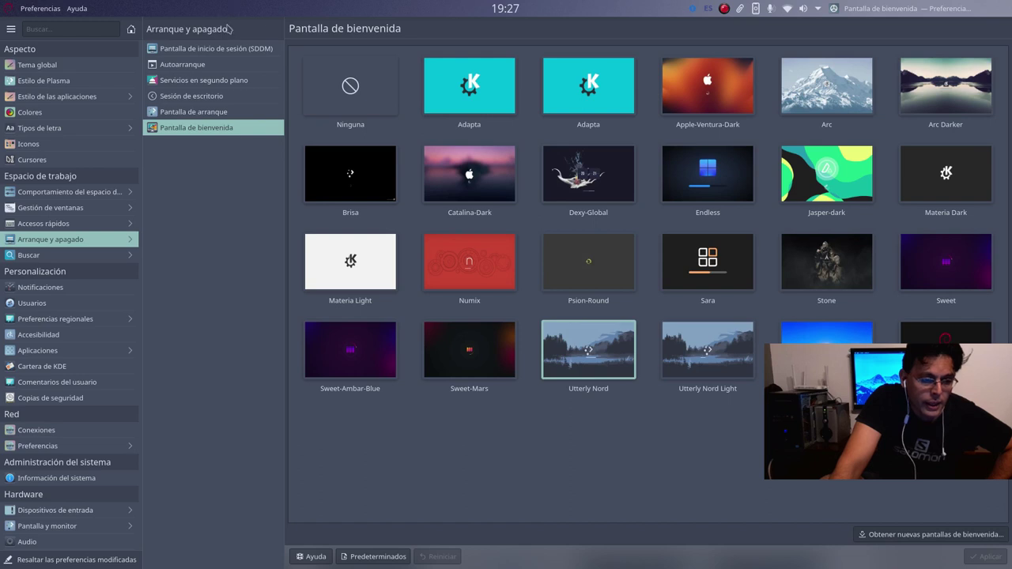
click(237, 49)
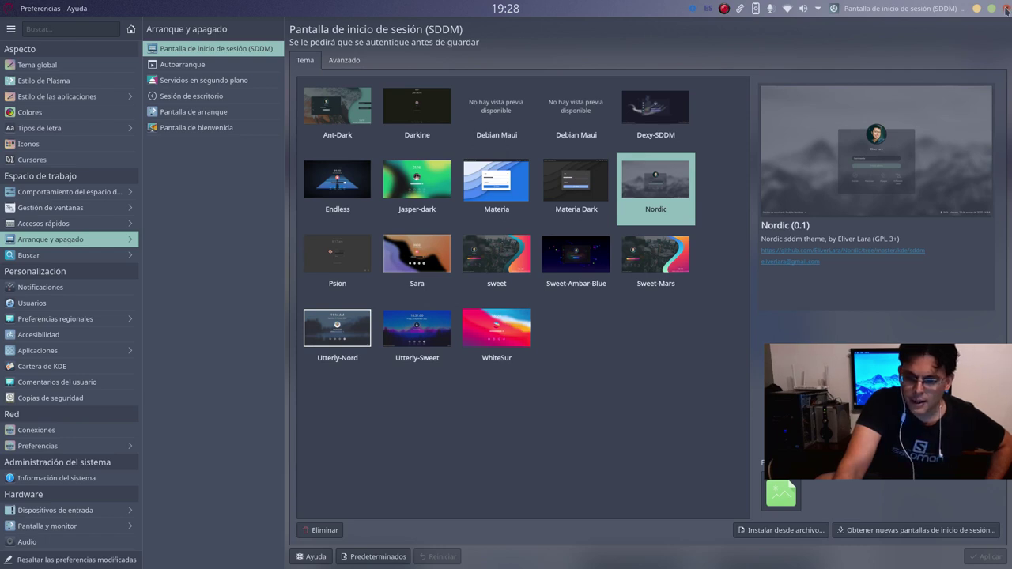
click(1006, 8)
click(1005, 10)
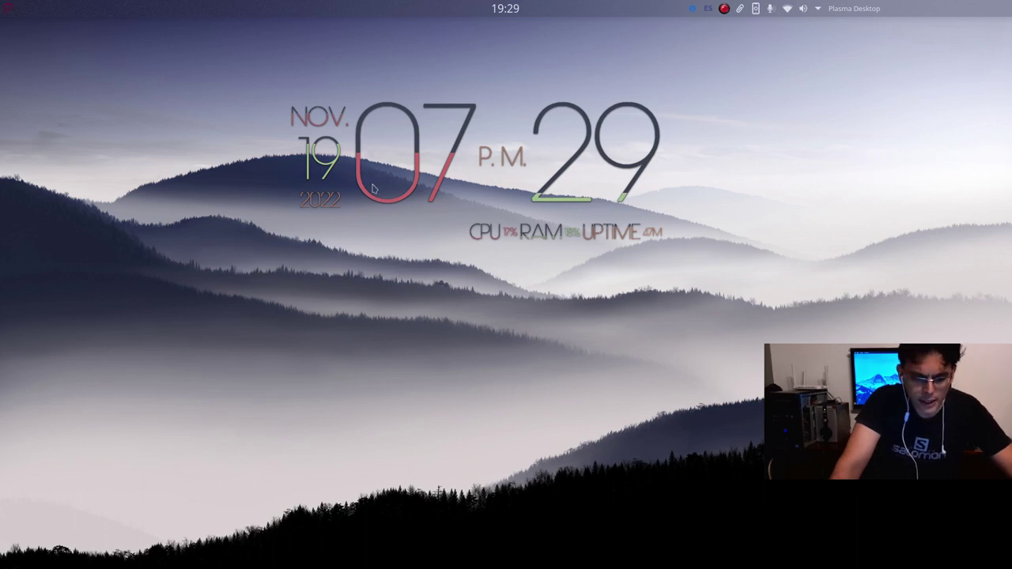
View the context options of the Aesthetic Clock widget on the desktop and dismiss them.
right_click(423, 168)
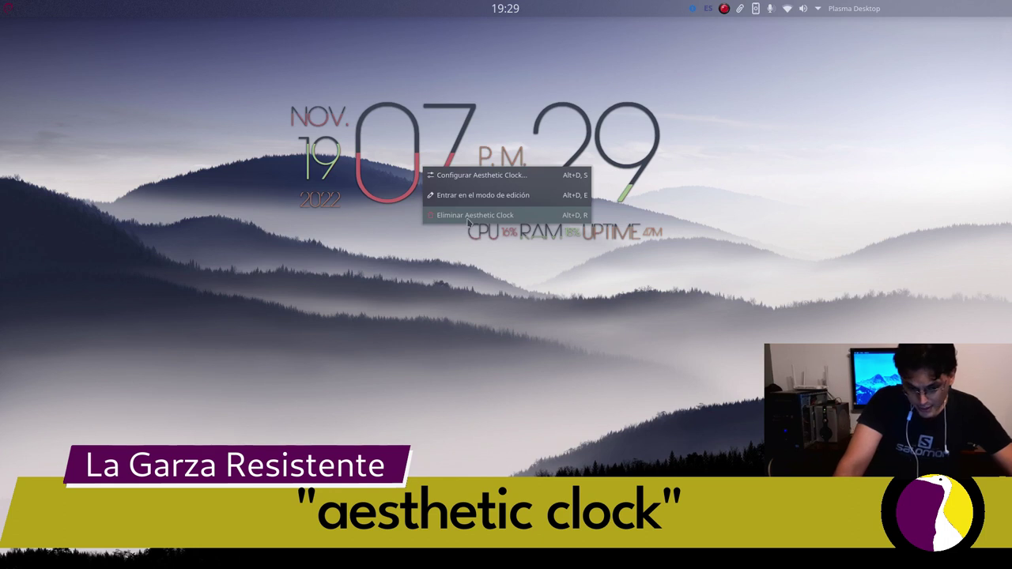
key(Escape)
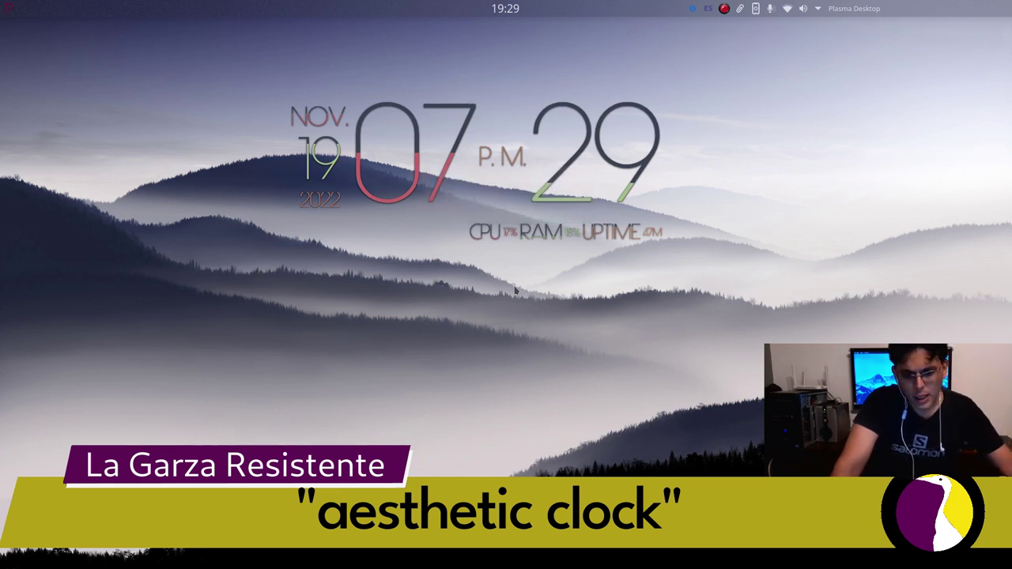
right_click(500, 121)
key(Escape)
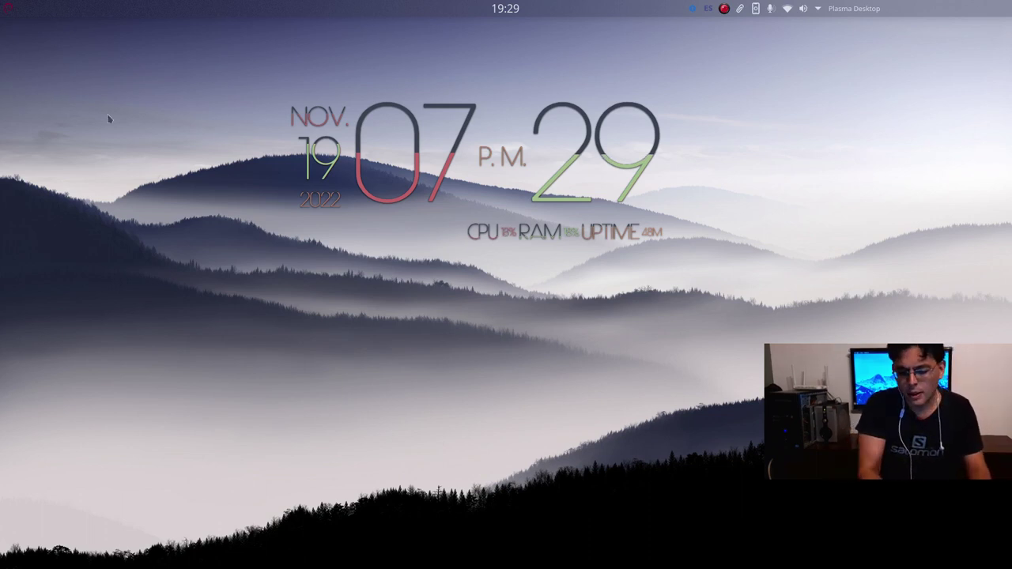
Show the full-screen application launcher and return to the desktop.
key(super)
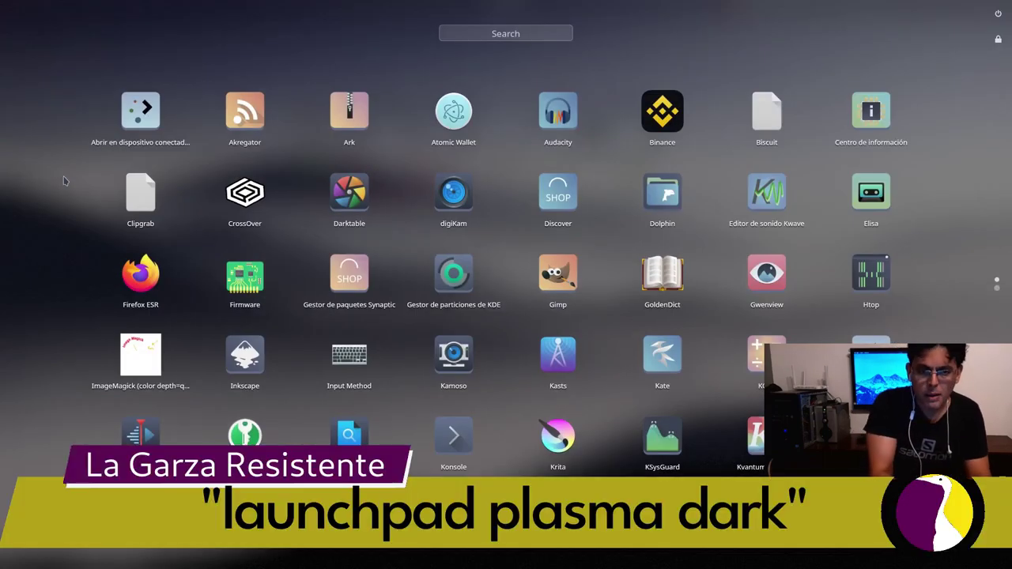
key(super)
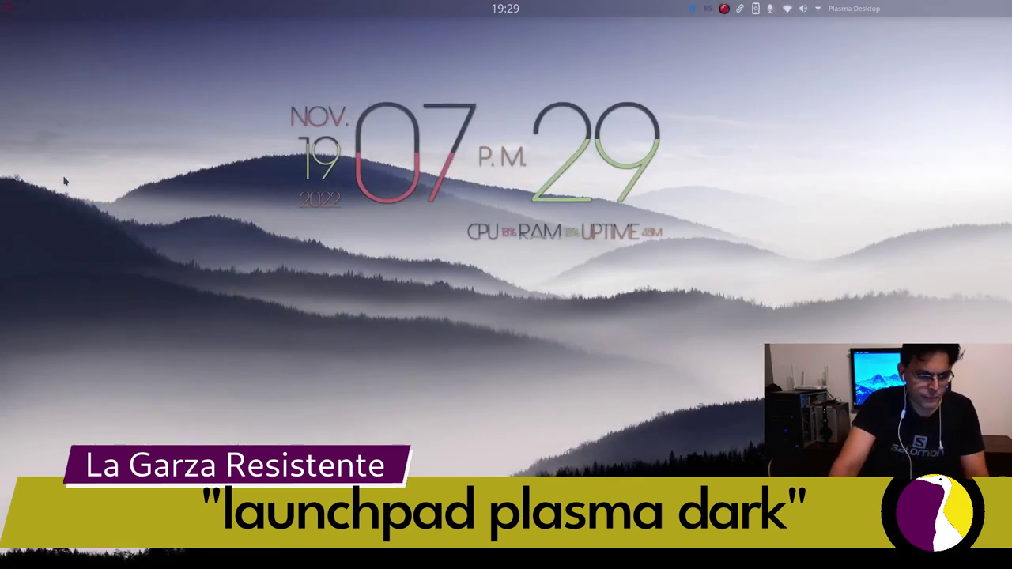
key(super)
key(super)
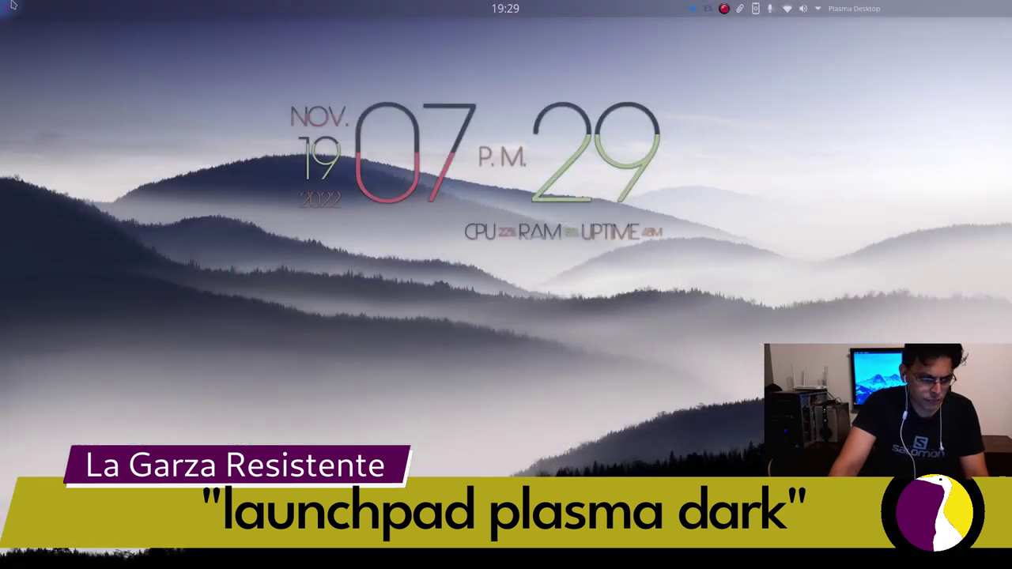
Enable Show favorites in the Launchpad Plasma Dark settings, apply the change and check the launcher.
right_click(11, 13)
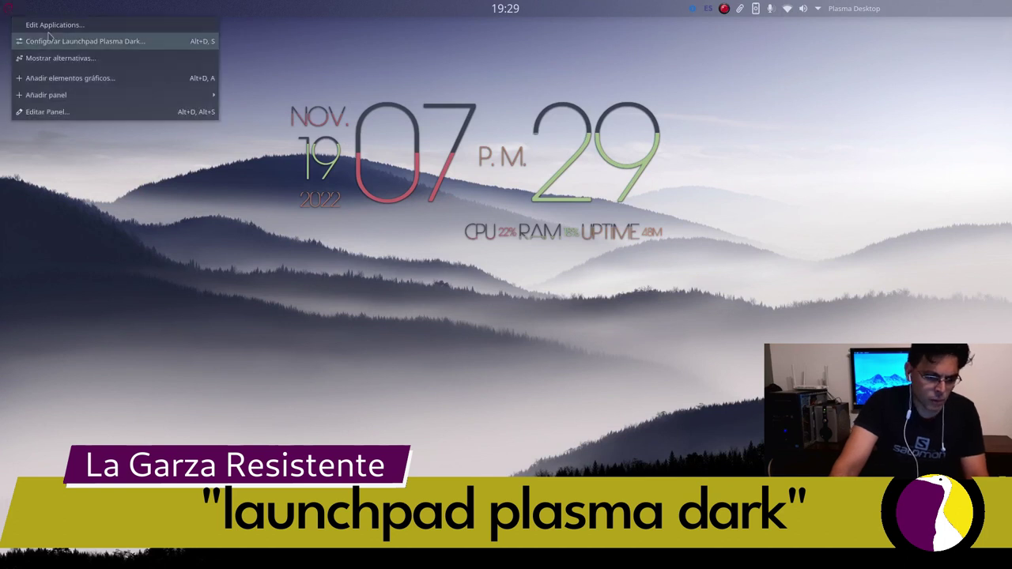
click(88, 46)
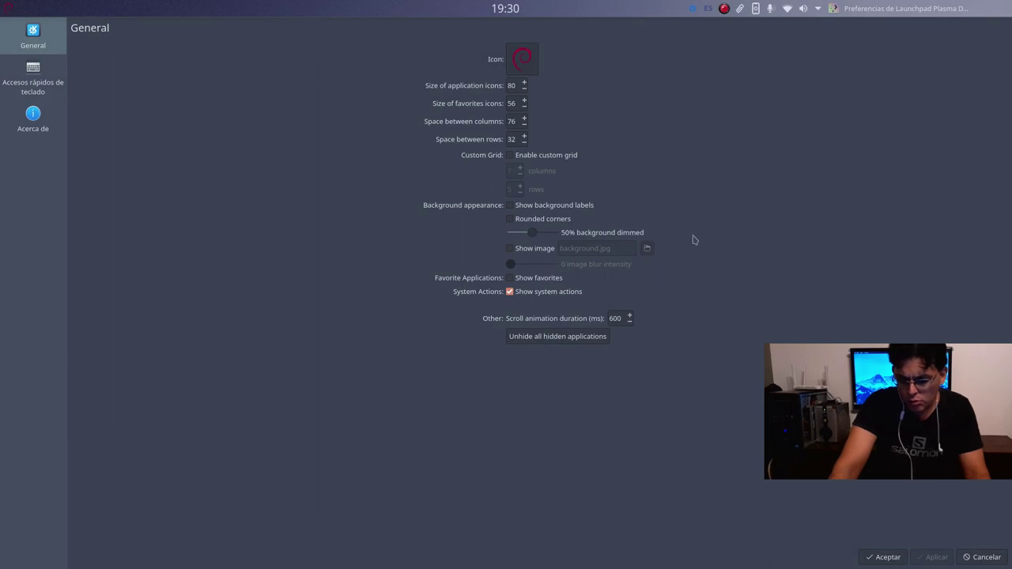
click(512, 280)
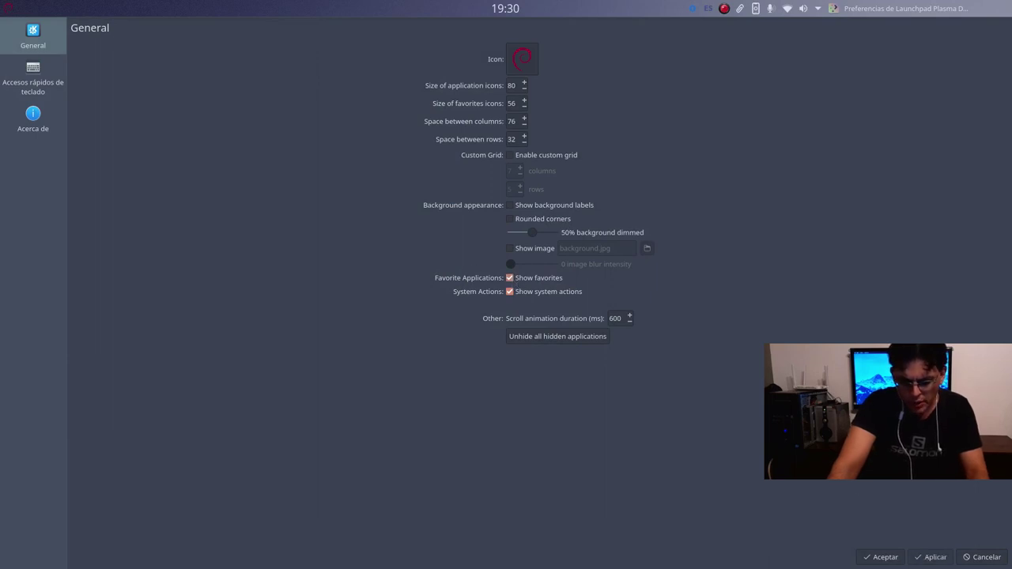
click(921, 563)
key(super)
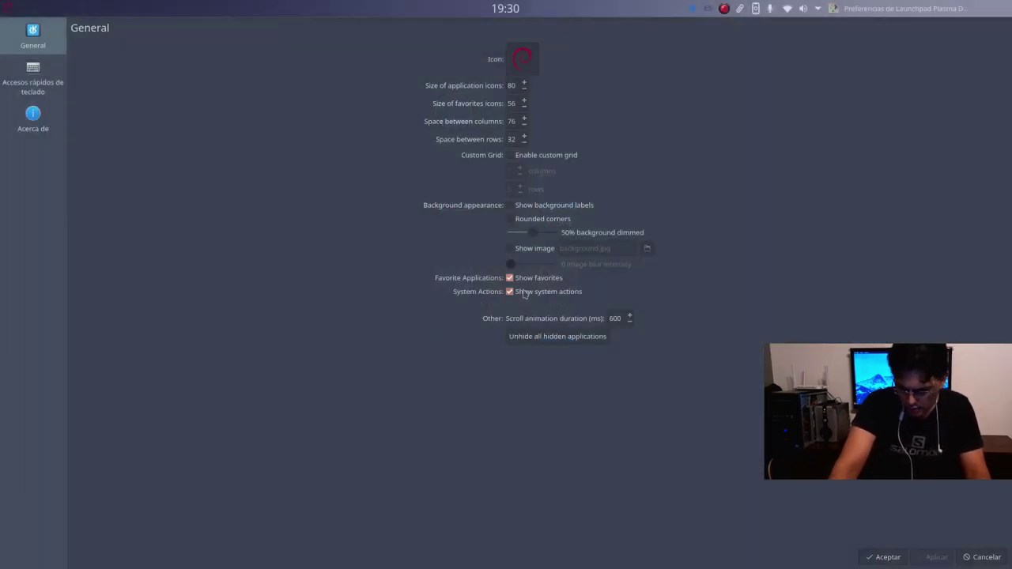
Disable Show favorites in the Launchpad Plasma Dark settings, apply it and close the settings.
click(518, 279)
click(935, 557)
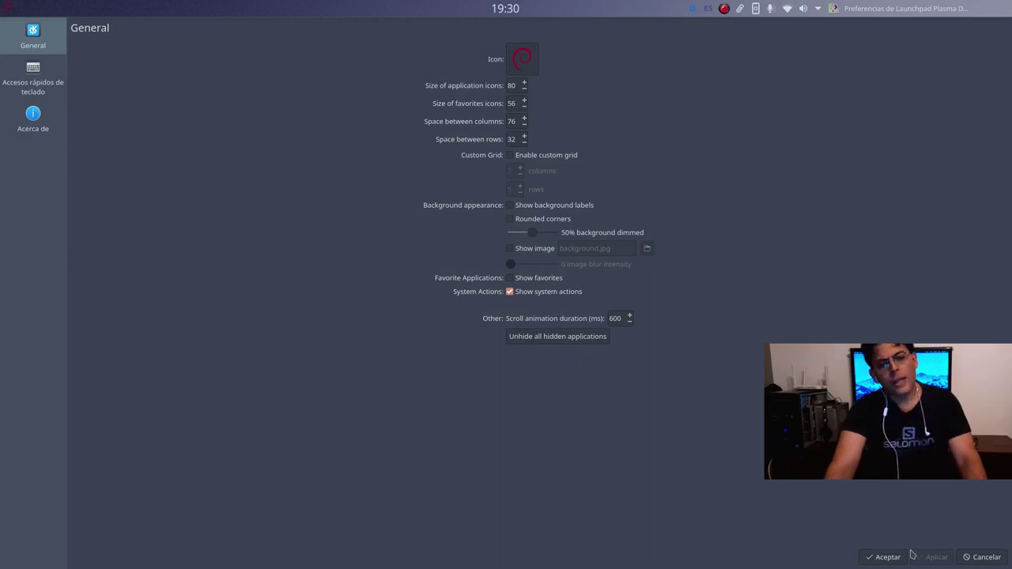
click(884, 557)
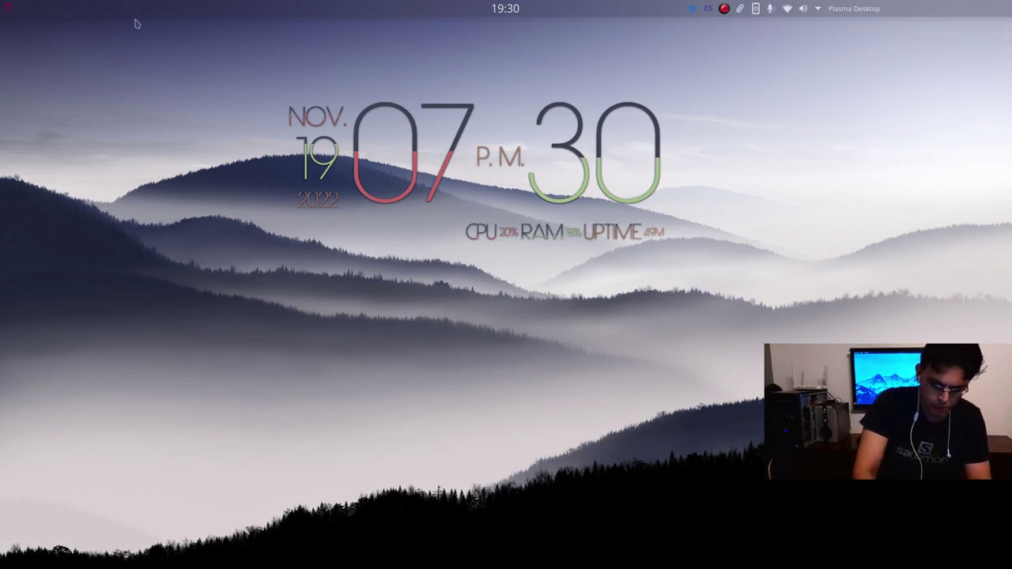
Search the launcher for dolphin, open Dolphin, and hide the hidden files in the home folder.
key(super)
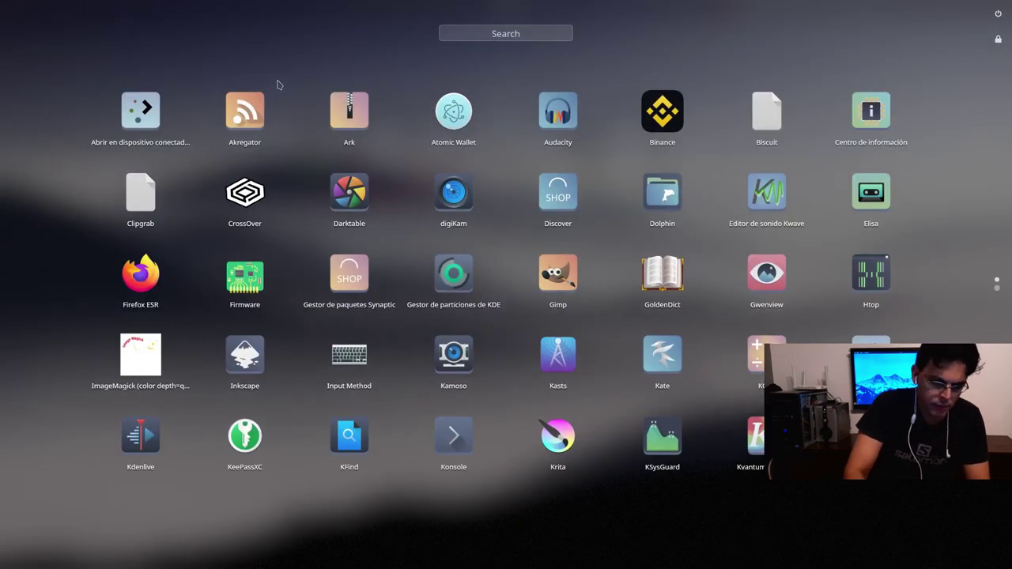
text(dolphin)
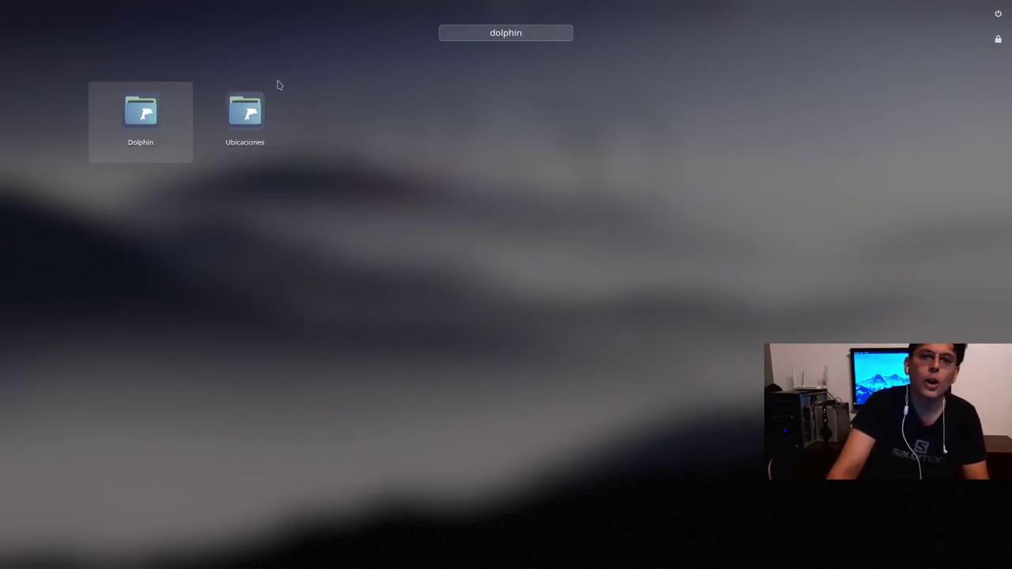
key(Return)
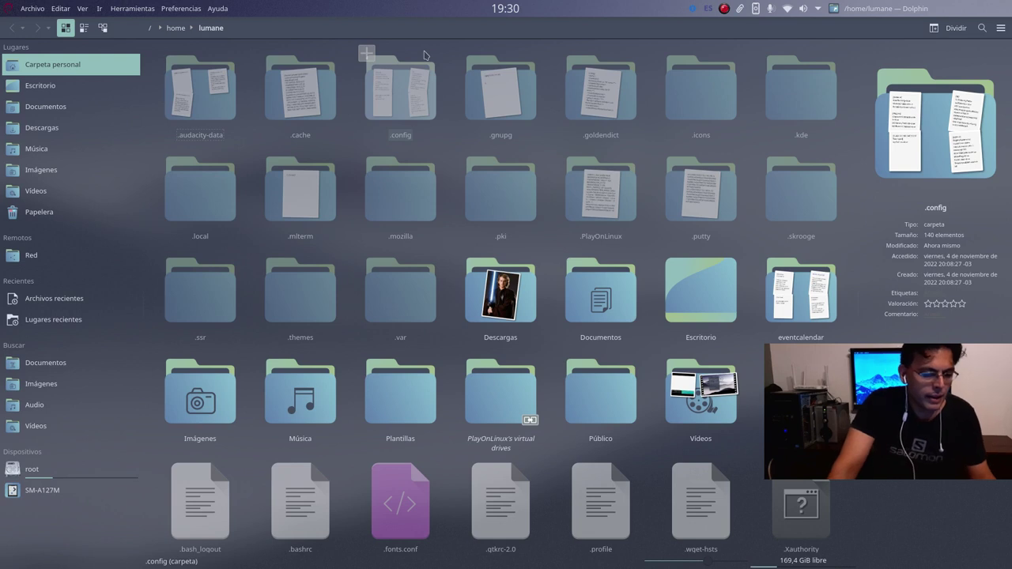
key(ctrl+h)
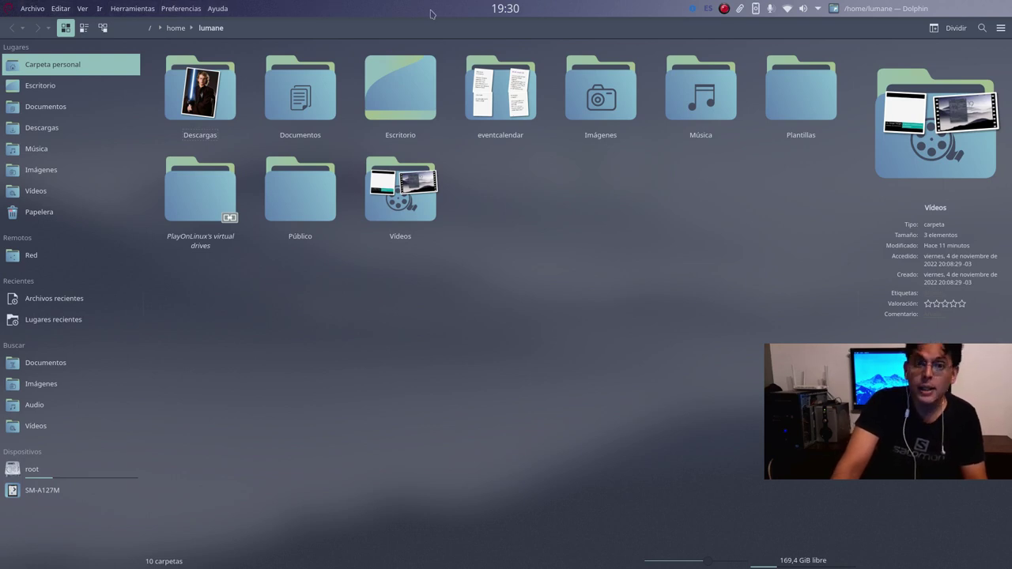
key(super)
key(Escape)
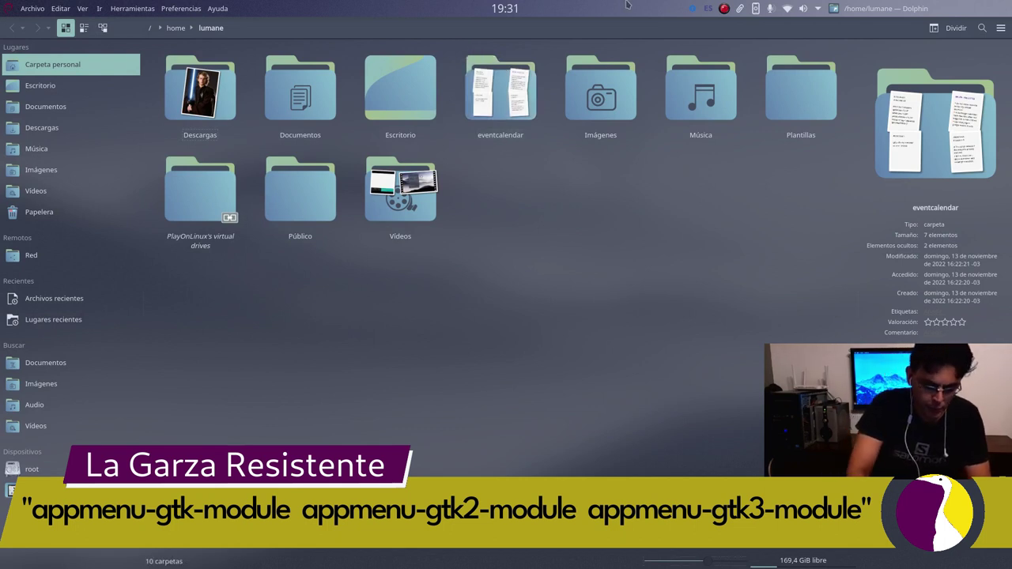
Search the launcher for gimp and open GIMP.
key(super)
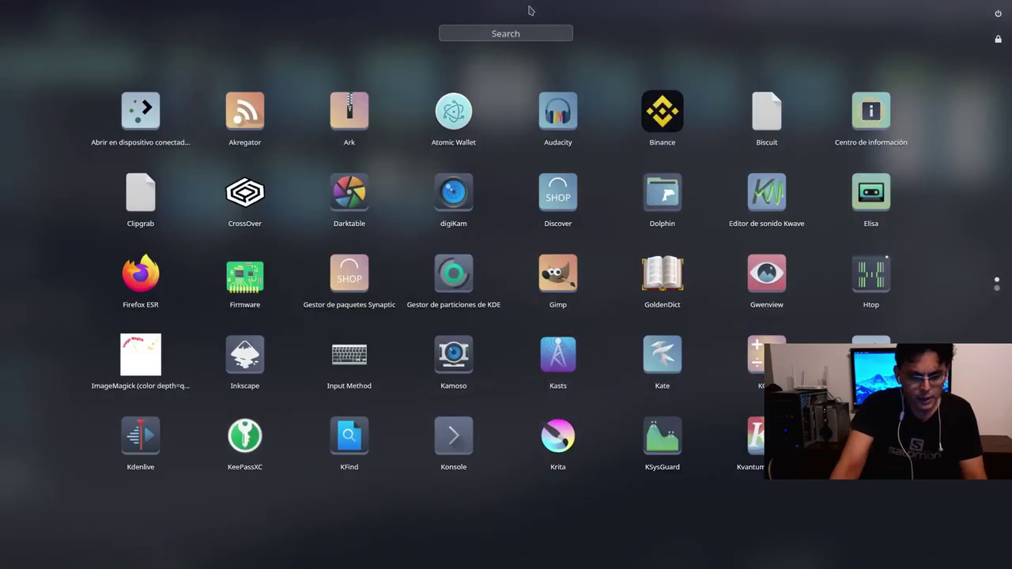
text(gimp)
key(Return)
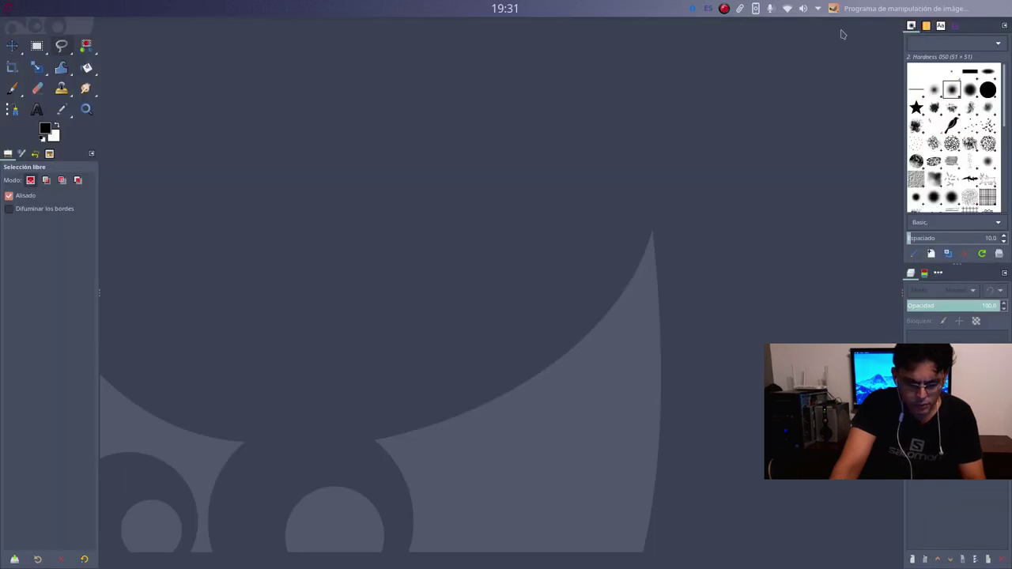
Cycle through the open windows and bring GIMP back to the front.
key(alt+Tab)
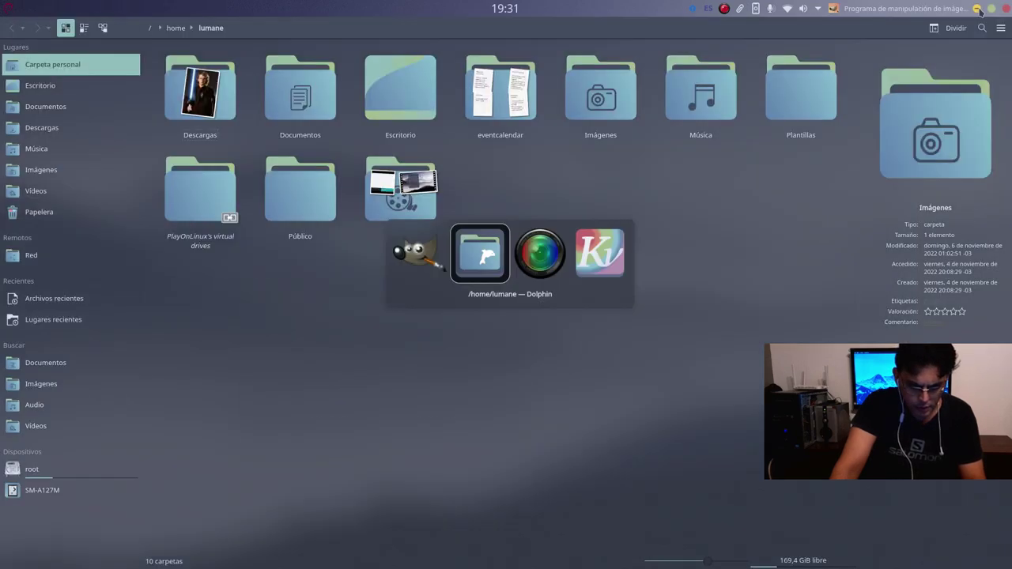
key(alt+Tab)
key(alt+Tab)
key(alt+Tab)
key(alt+Tab)
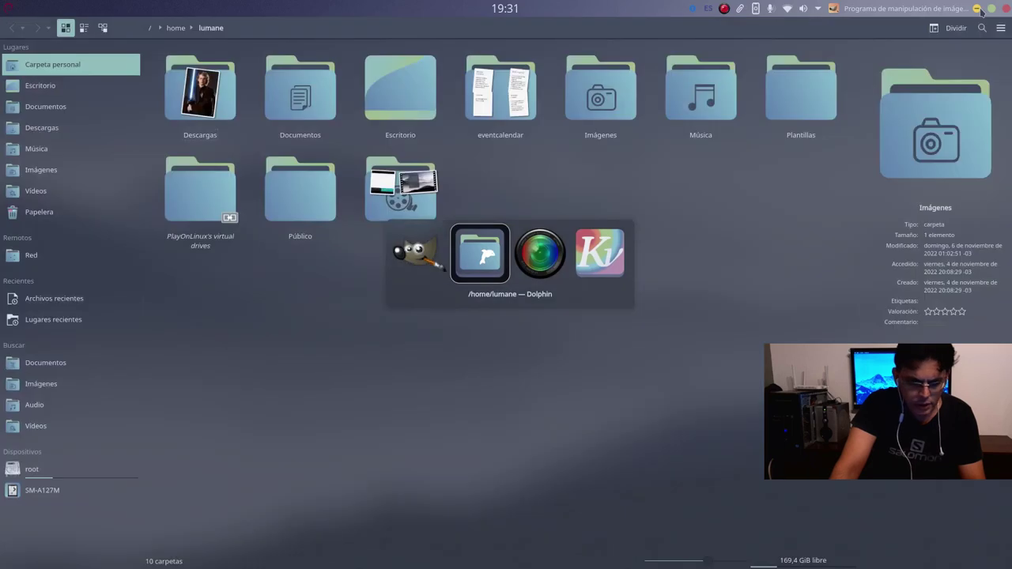
click(978, 9)
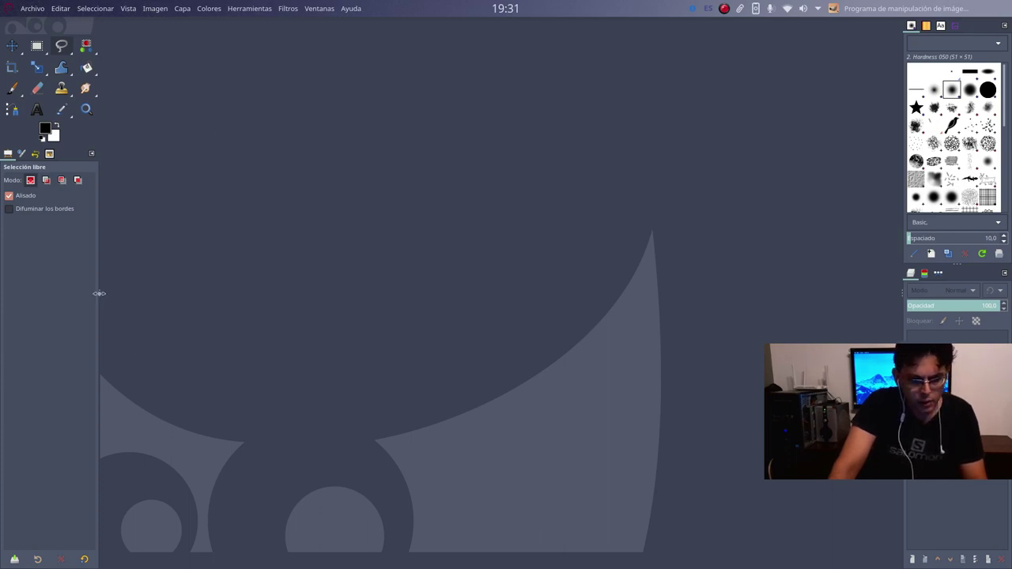
Widen GIMP's toolbox and browse its global menu entries from Archivo to Ayuda.
drag(99, 294, 128, 294)
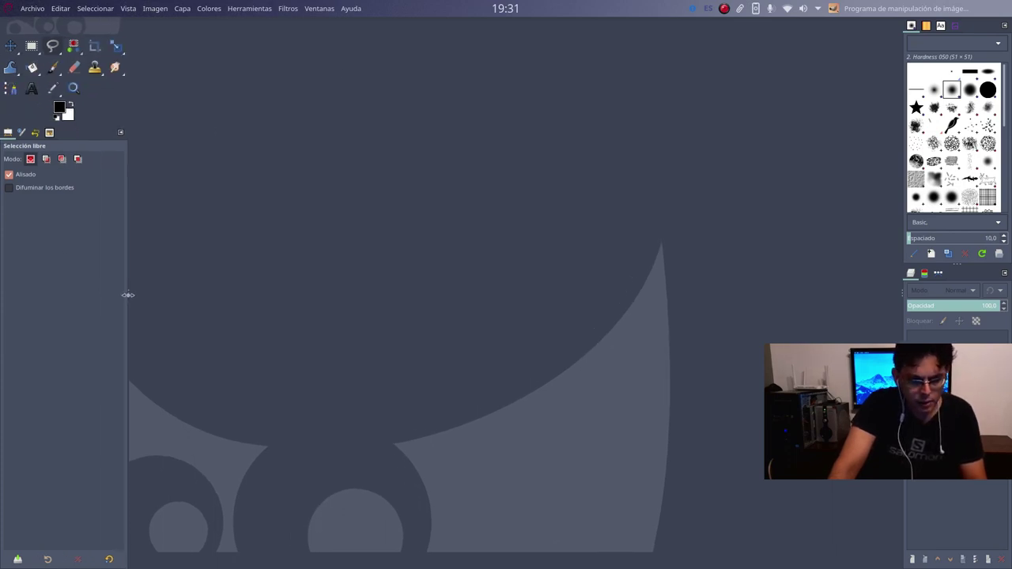
click(31, 8)
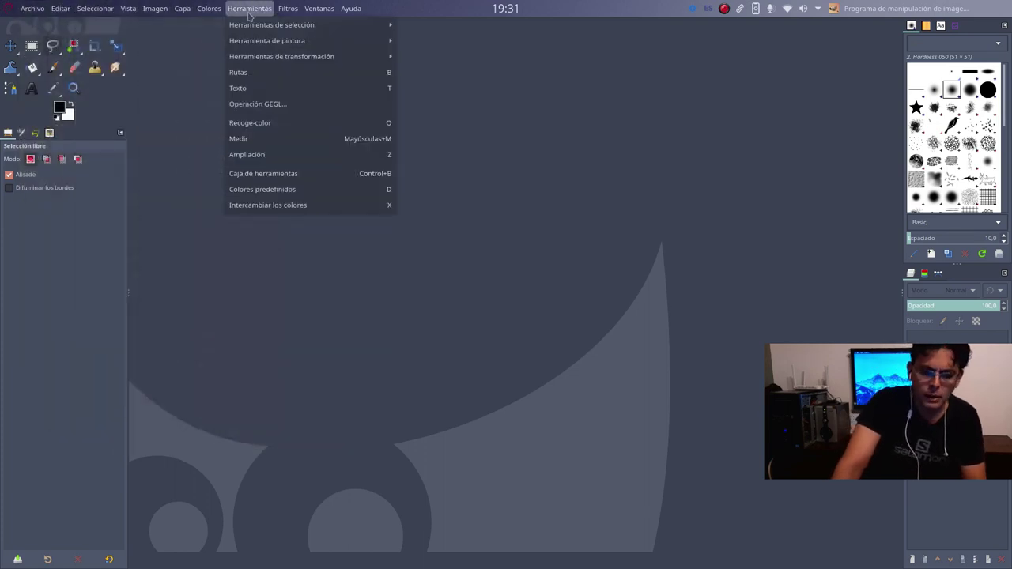
click(352, 10)
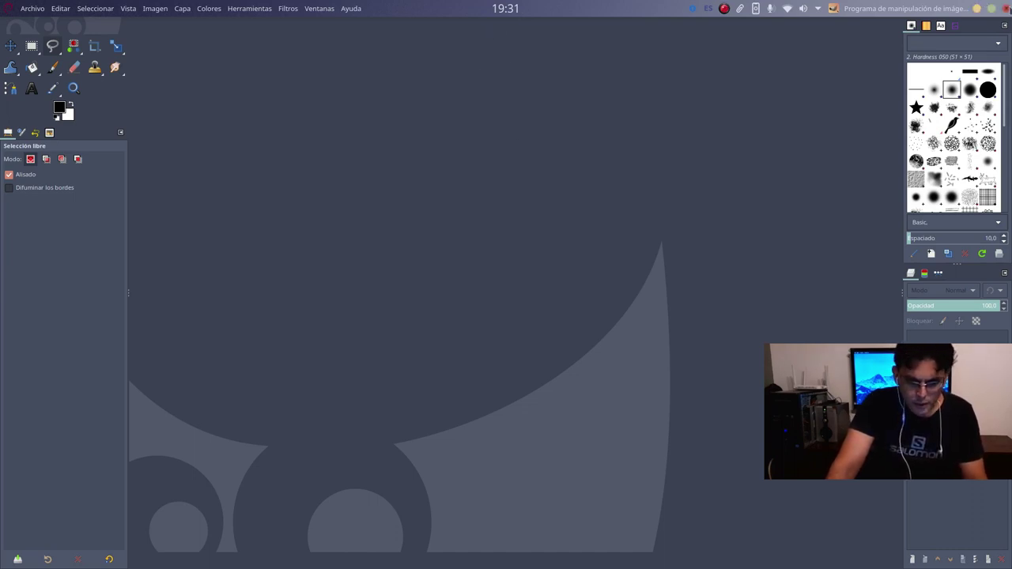
Minimize the GIMP and SimpleScreenRecorder windows, and inspect the panel clock's event calendar options and calendar view.
click(977, 9)
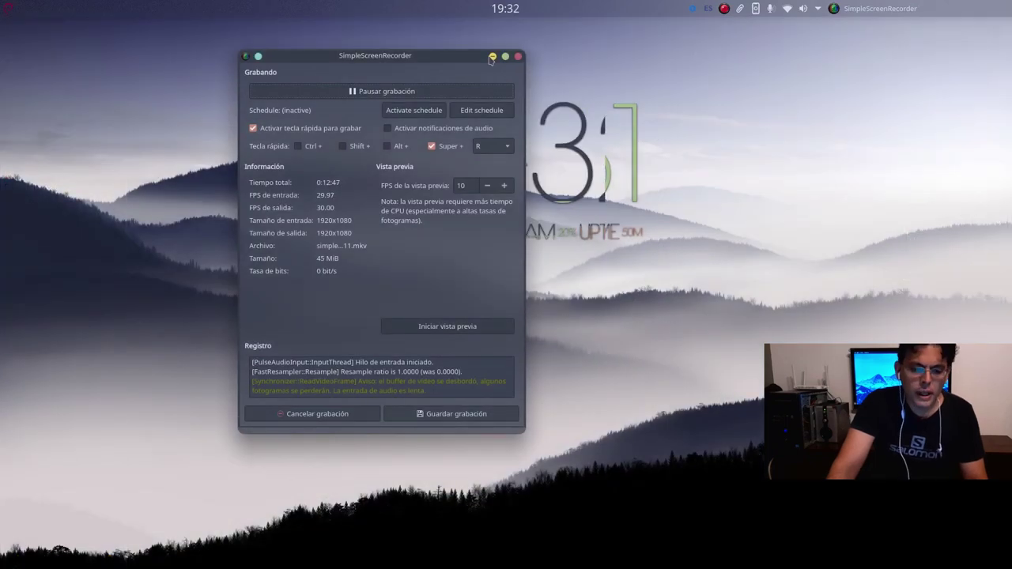
click(492, 56)
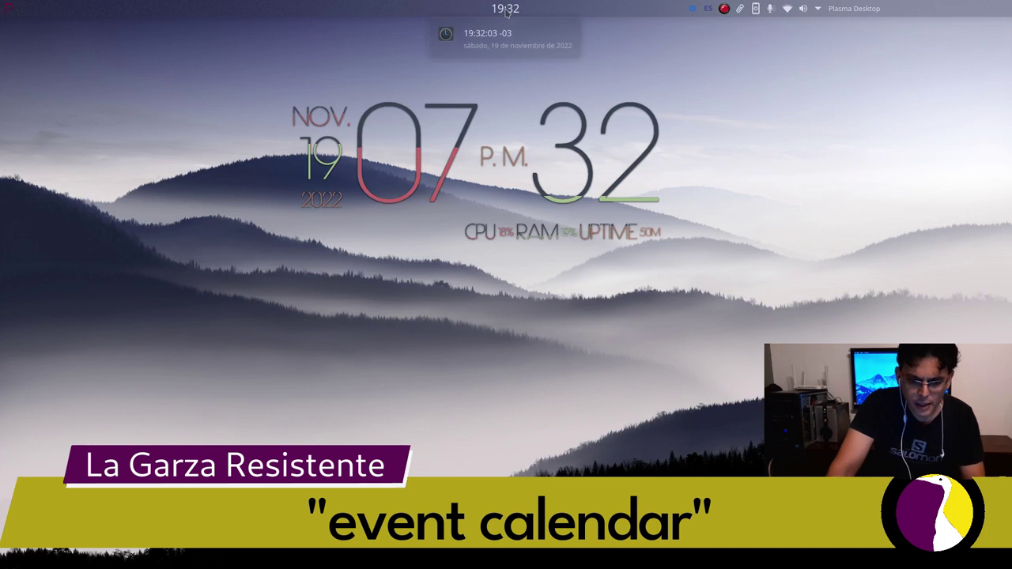
right_click(506, 10)
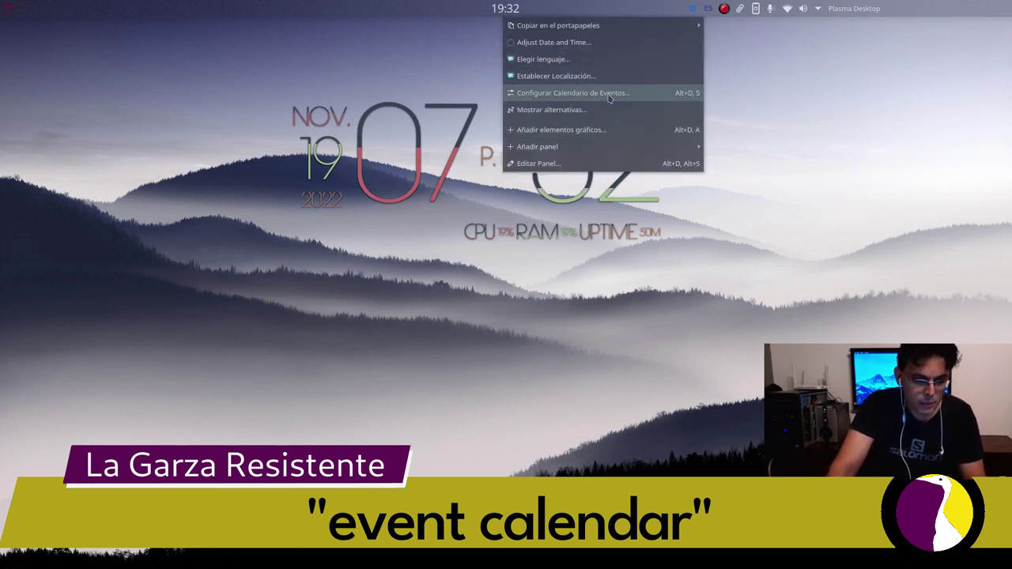
click(495, 12)
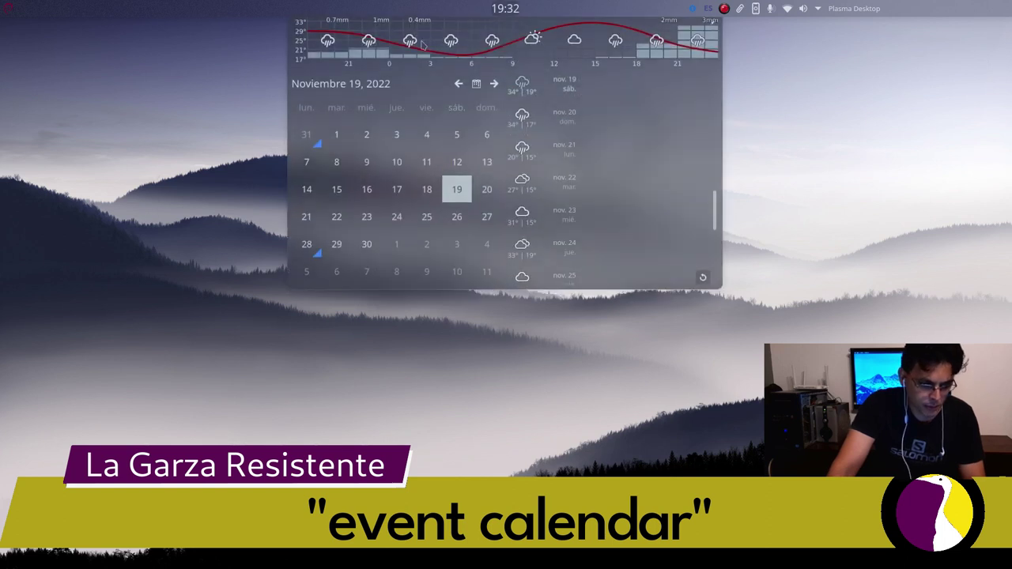
click(237, 121)
Open the desktop's widget explorer and bring up the installer for downloading new Plasma widgets.
right_click(104, 123)
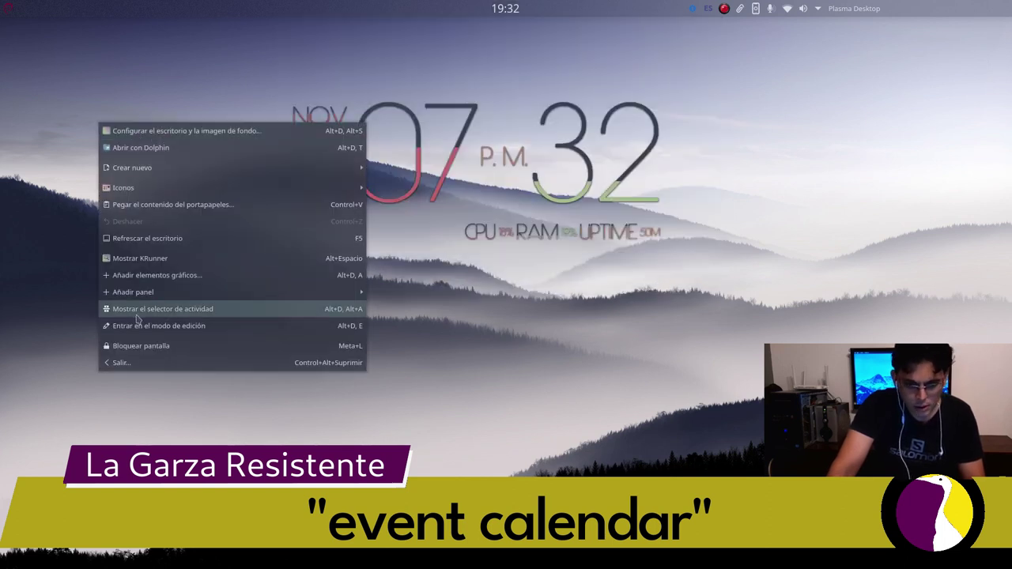
key(Escape)
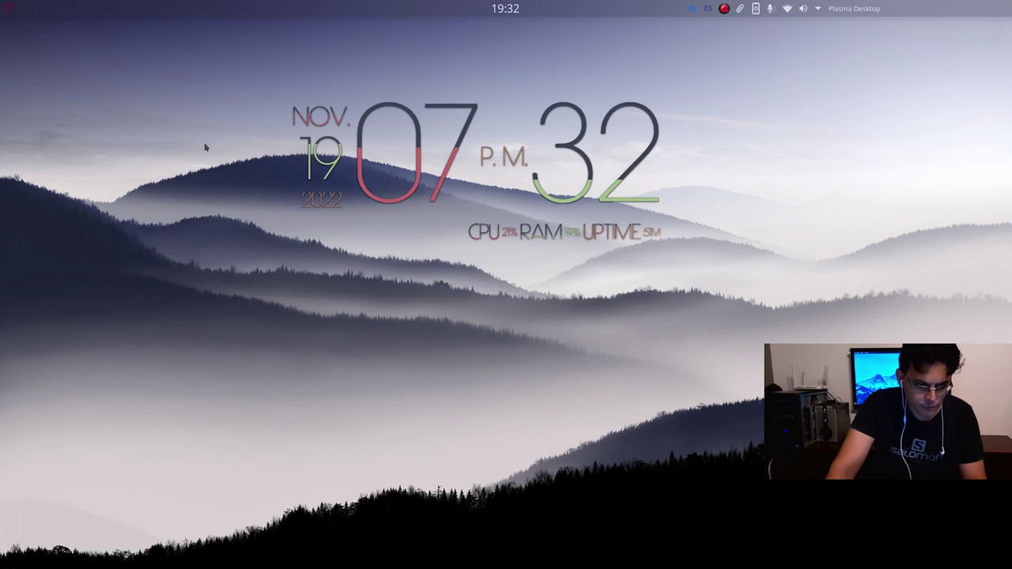
right_click(218, 206)
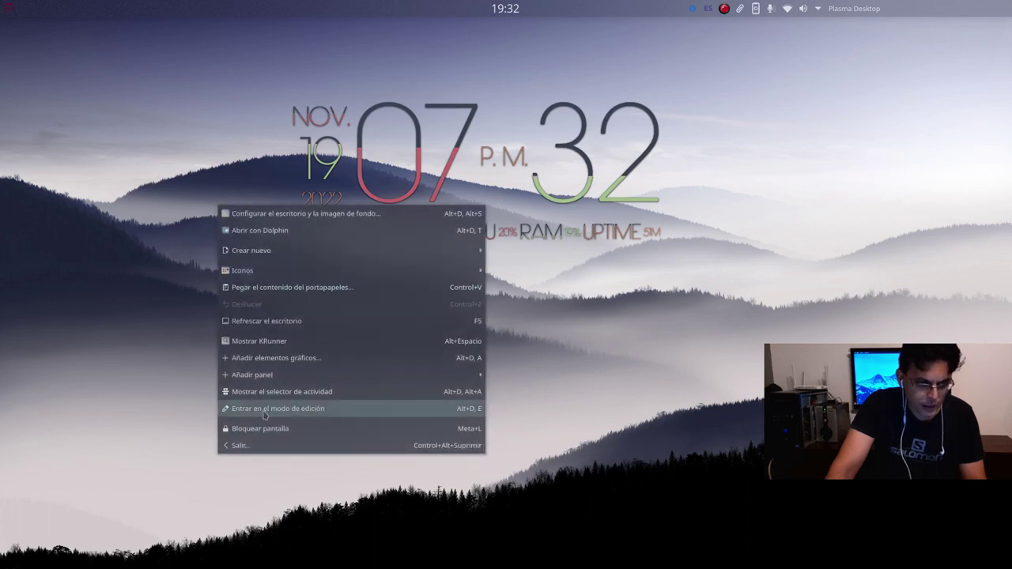
click(276, 359)
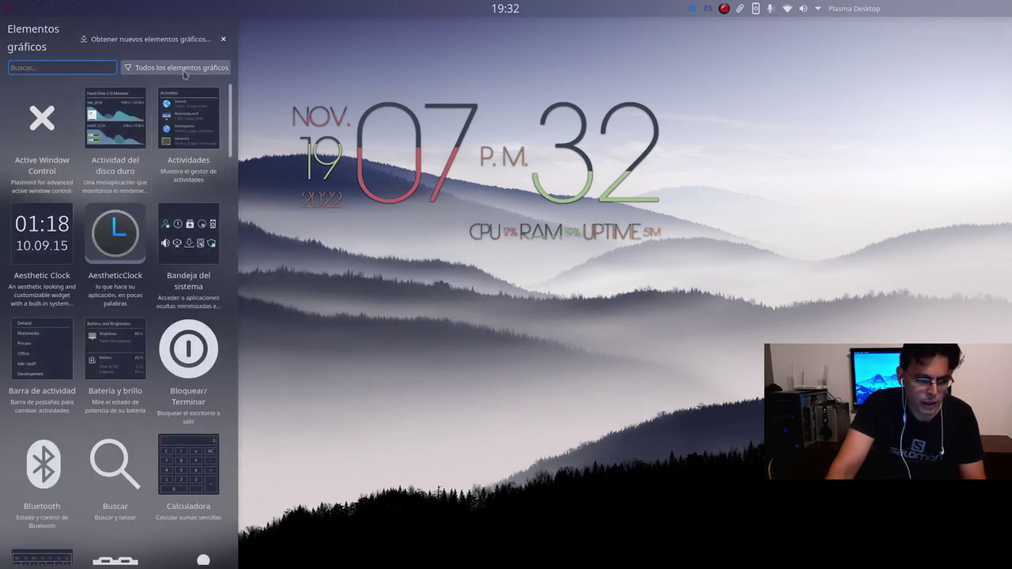
click(132, 41)
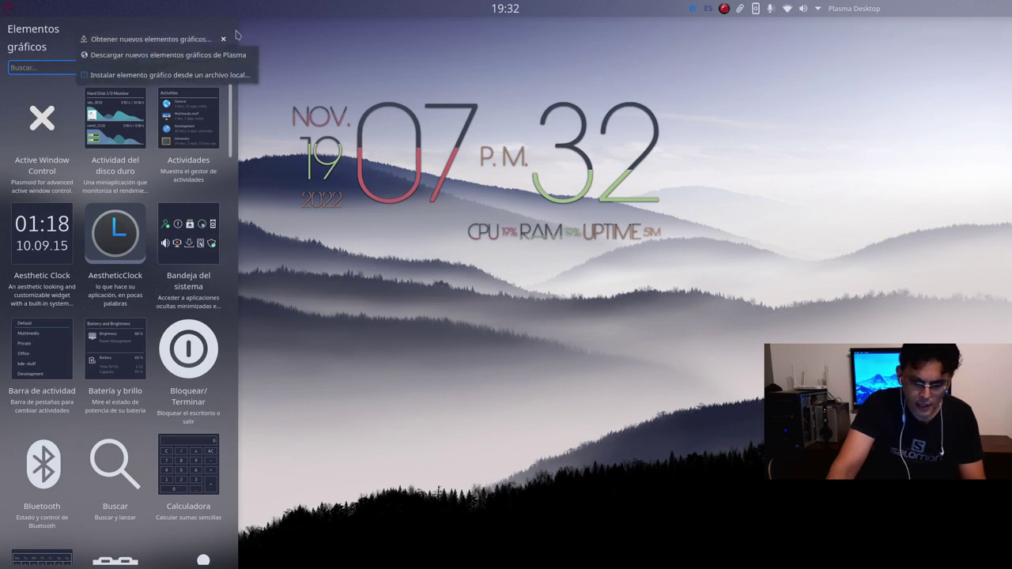
click(162, 57)
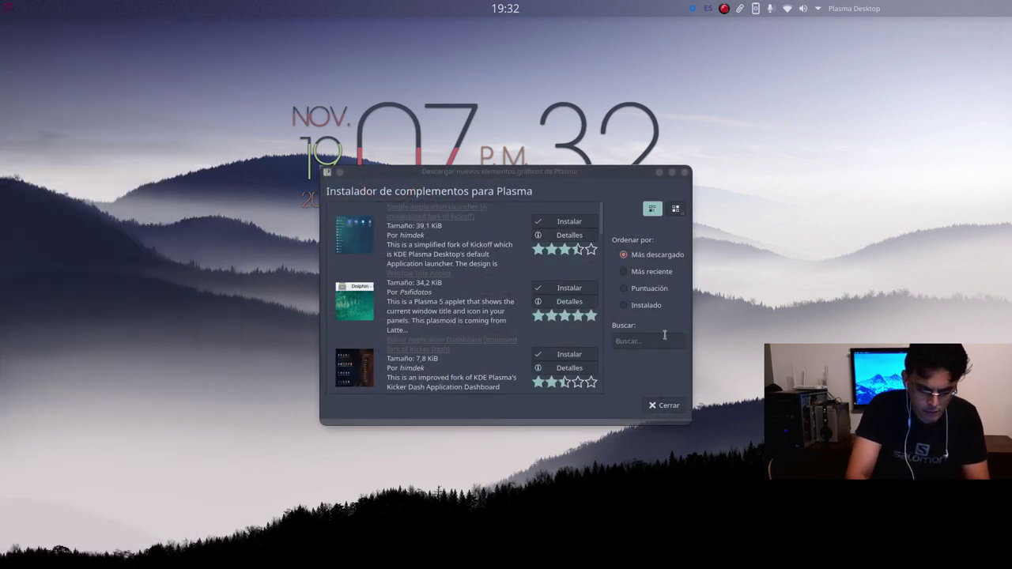
Search the Plasma widget installer for "event calendar" and close the installer.
text(event calendar)
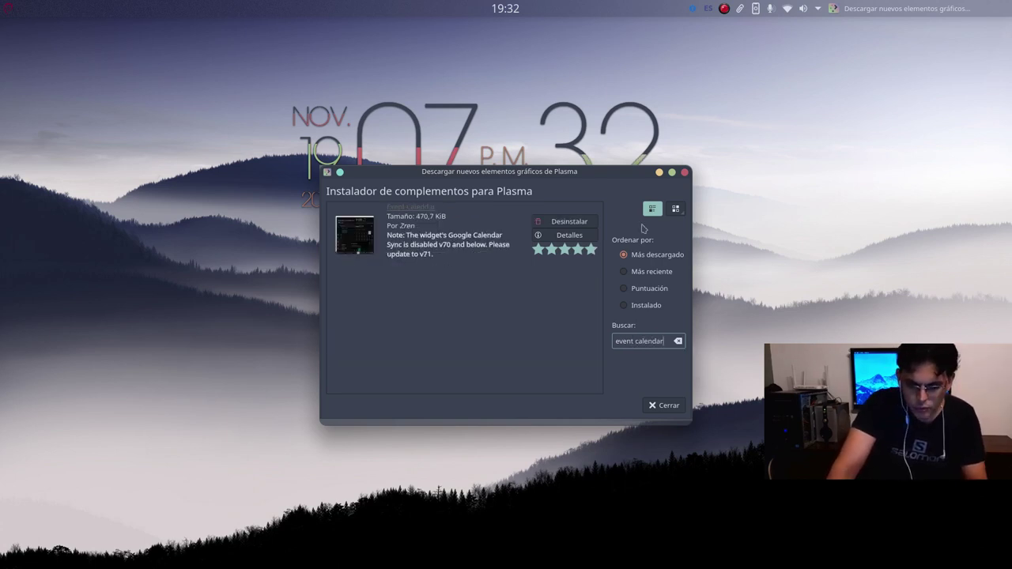
click(669, 407)
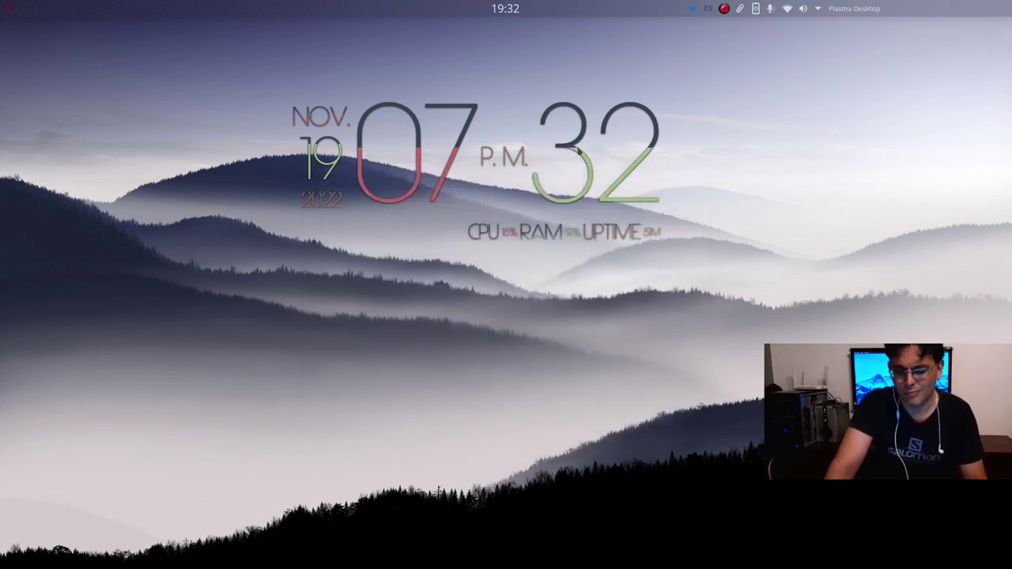
Open the panel clock's Event Calendar view, look through its daily weather and holiday agenda, and close it.
mouse_move(507, 11)
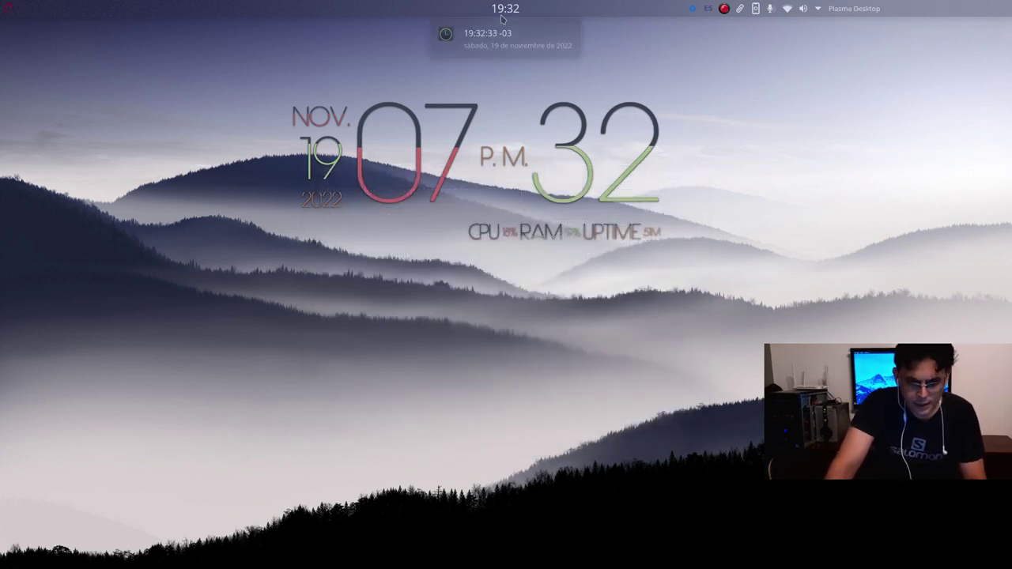
click(507, 9)
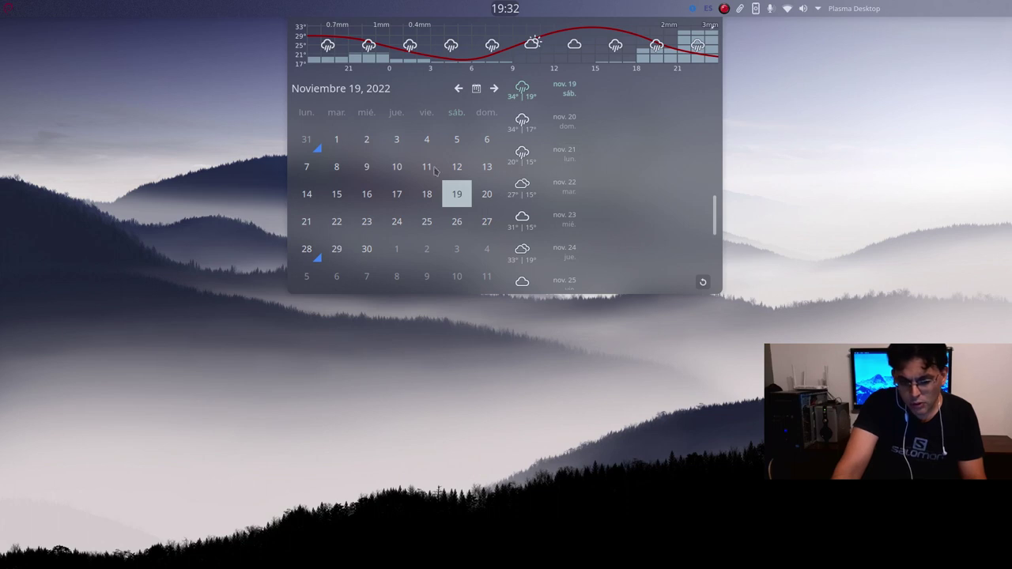
scroll(638, 194, down, 5)
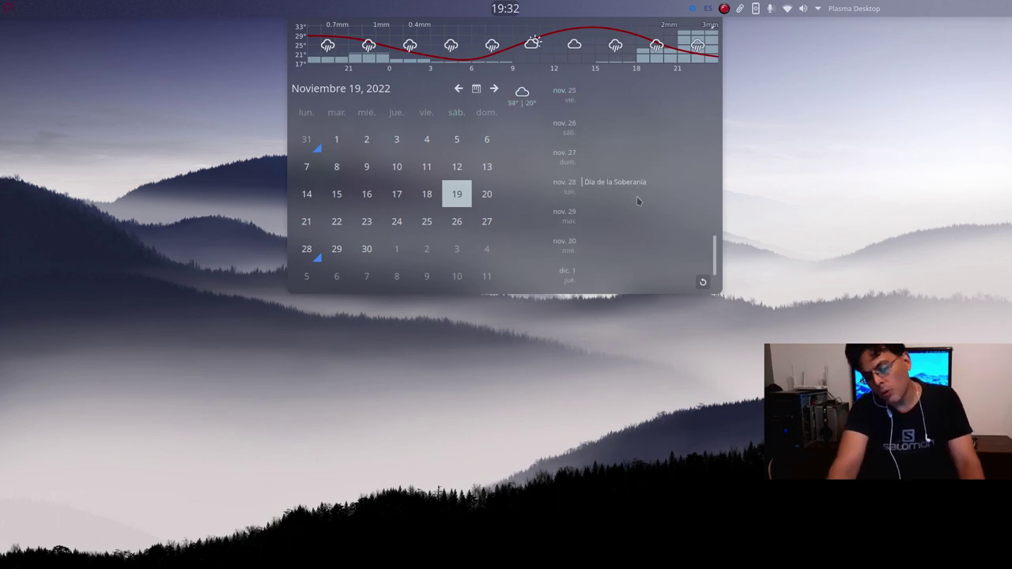
scroll(642, 194, down, 2)
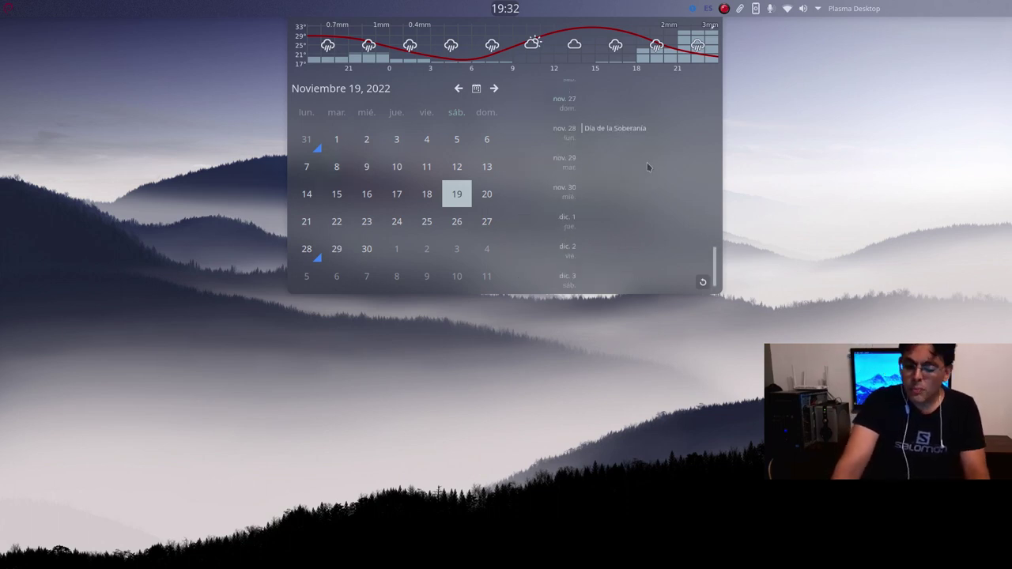
scroll(657, 150, up, 4)
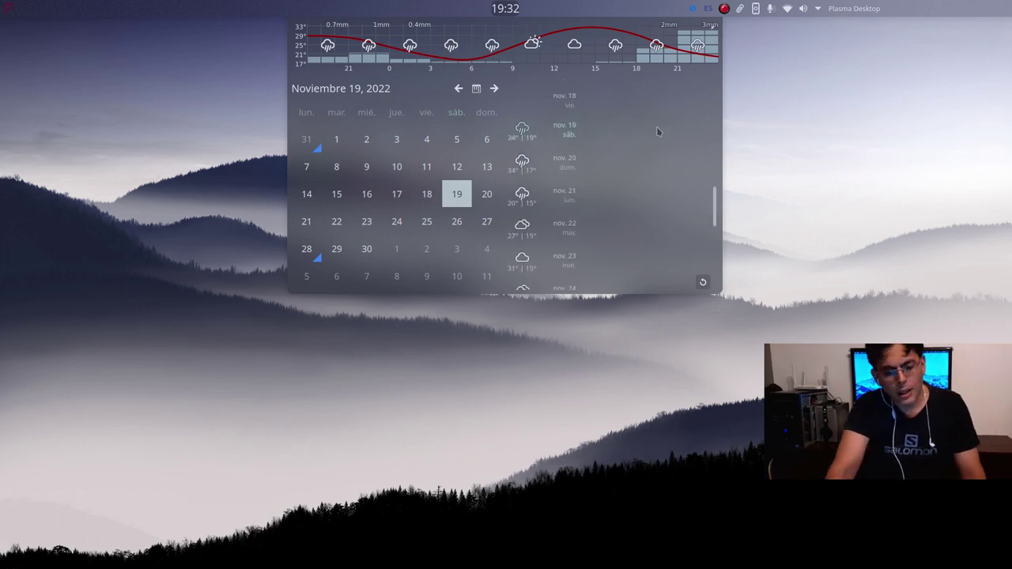
scroll(643, 148, down, 3)
scroll(647, 120, up, 2)
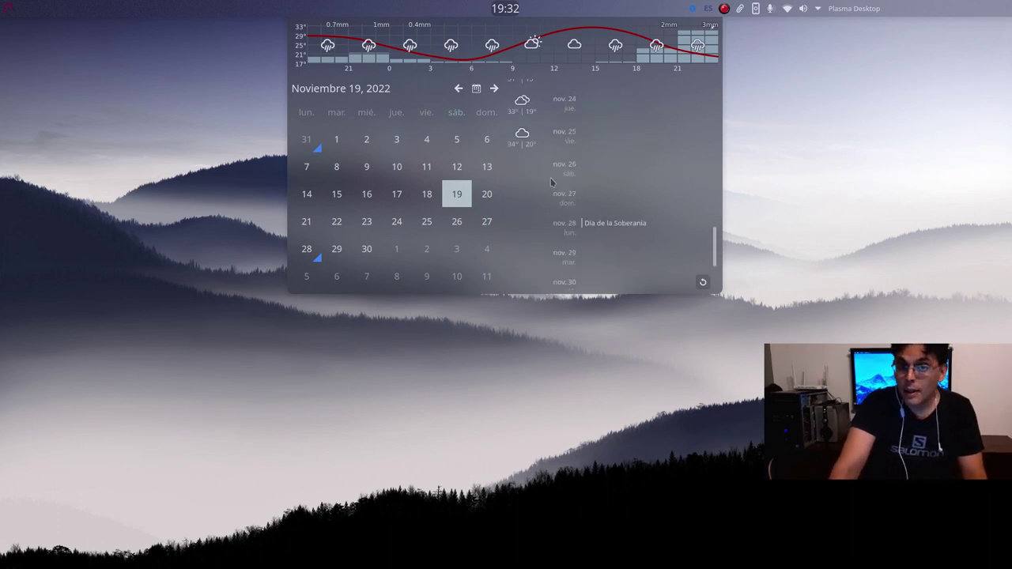
click(513, 9)
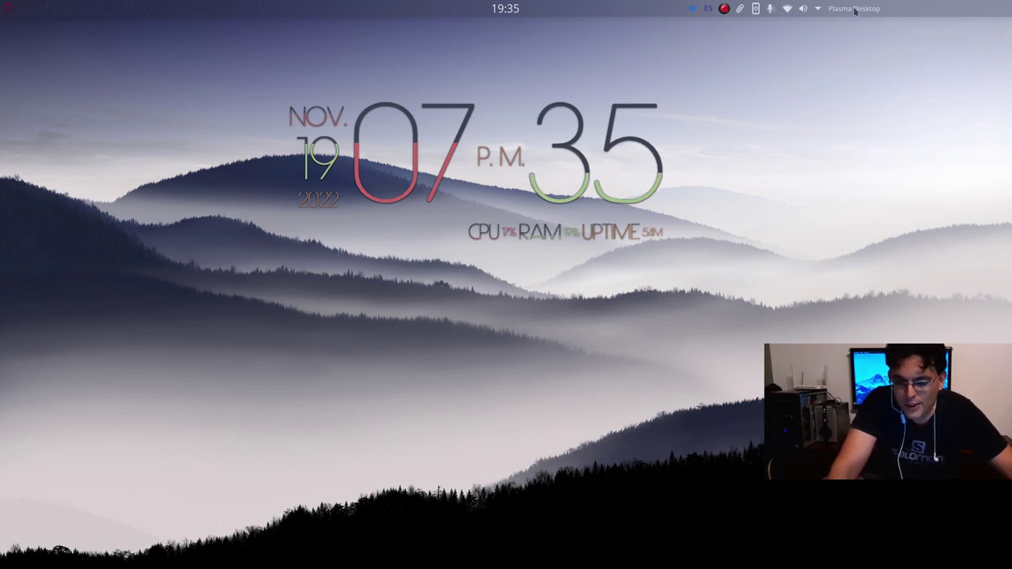
Inspect the context options of the panel's Active Window Control widget and dismiss them.
right_click(889, 9)
click(901, 6)
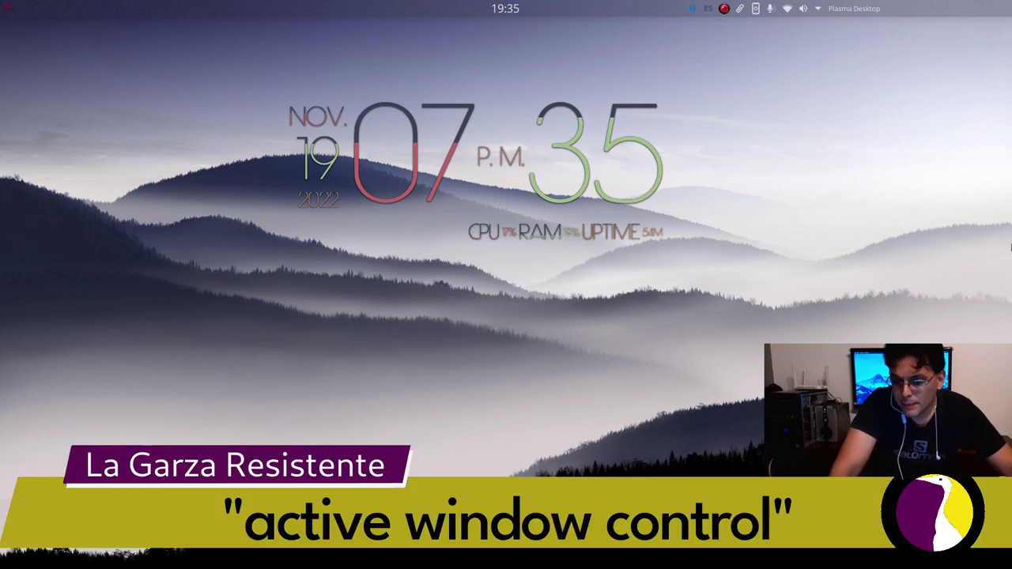
right_click(897, 9)
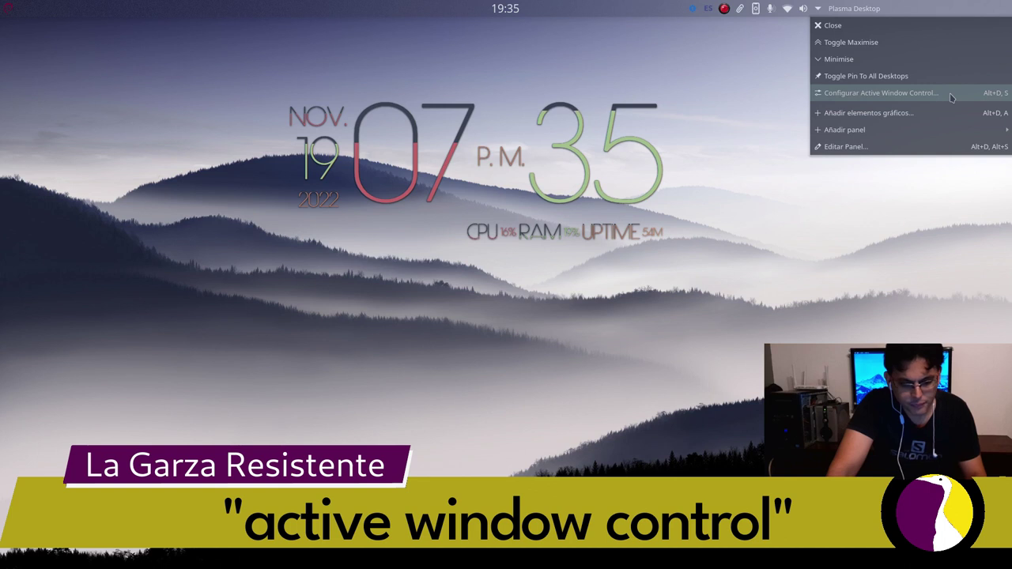
click(729, 134)
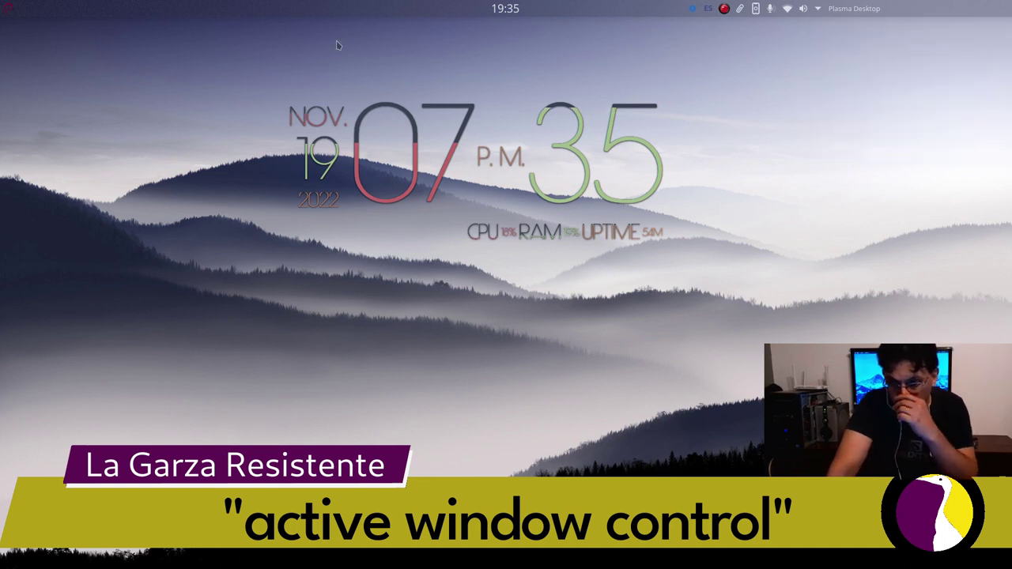
Switch to Dolphin and toggle its window between restored and maximized through the panel's window controls and title, ending maximized.
key(alt+Tab)
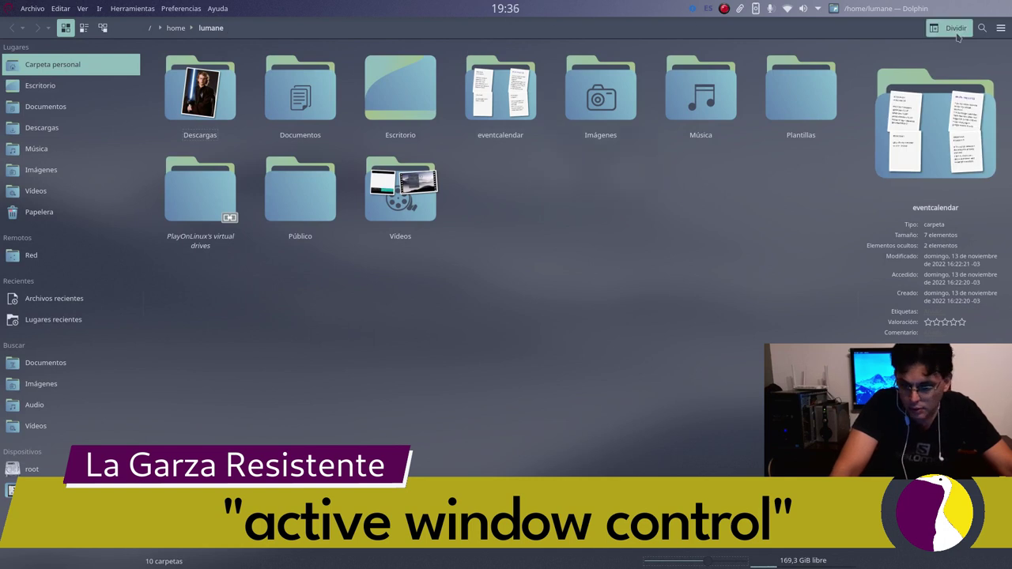
mouse_move(907, 15)
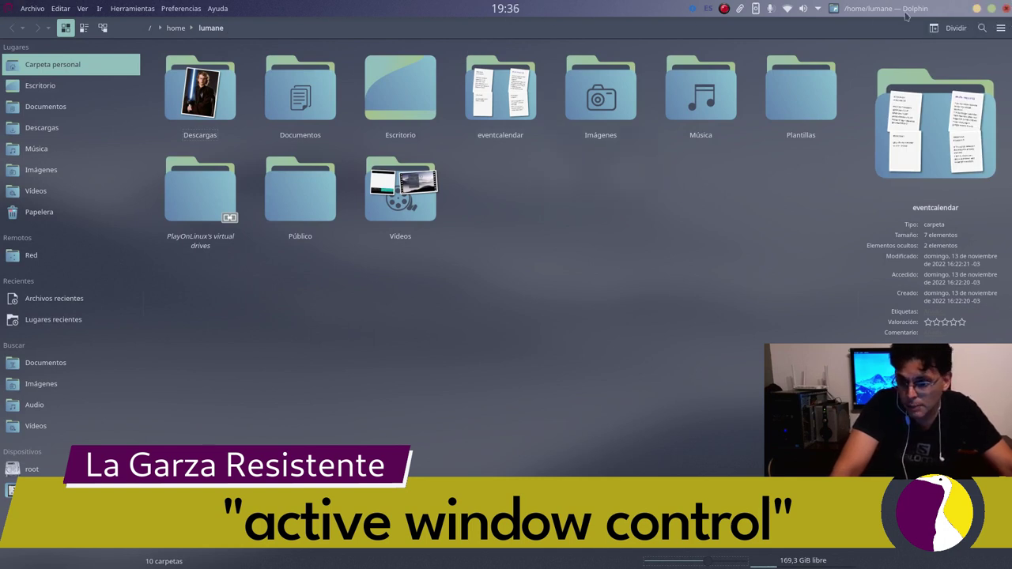
click(993, 7)
drag(662, 72, 760, 99)
click(915, 96)
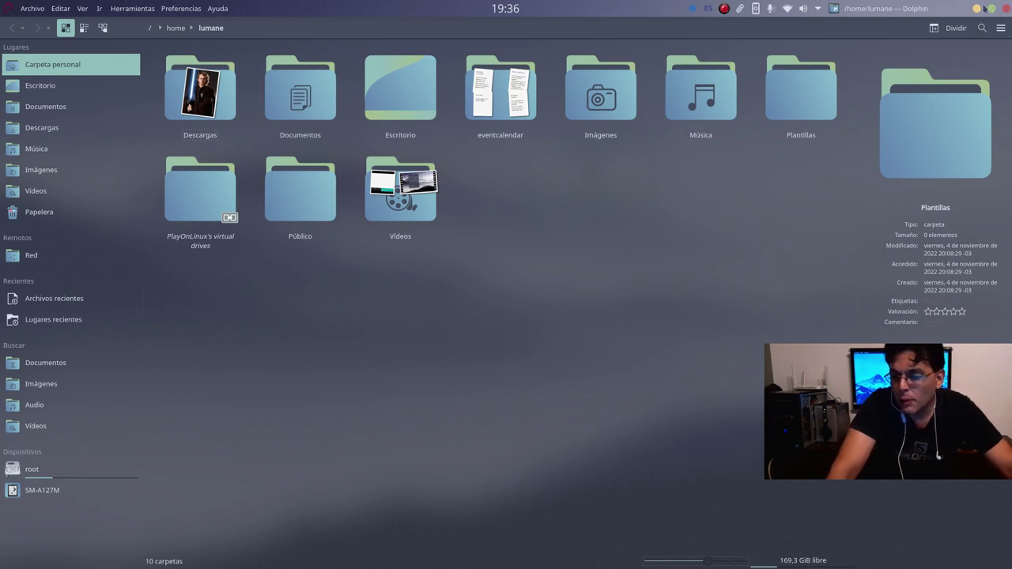
double_click(899, 8)
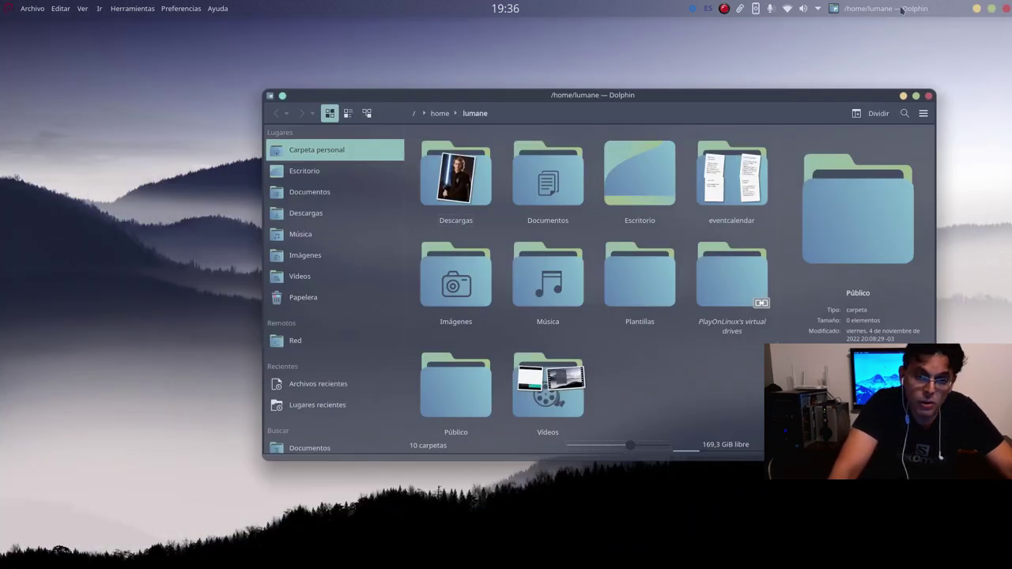
double_click(902, 8)
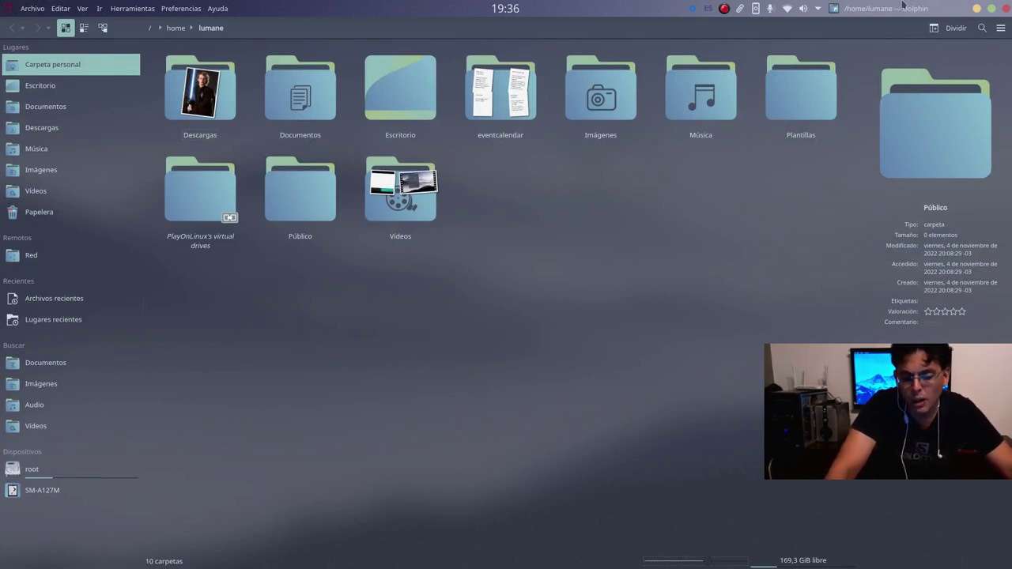
Show the overview of open windows, bring up the Kvantum manager and quit it.
mouse_move(0, 0)
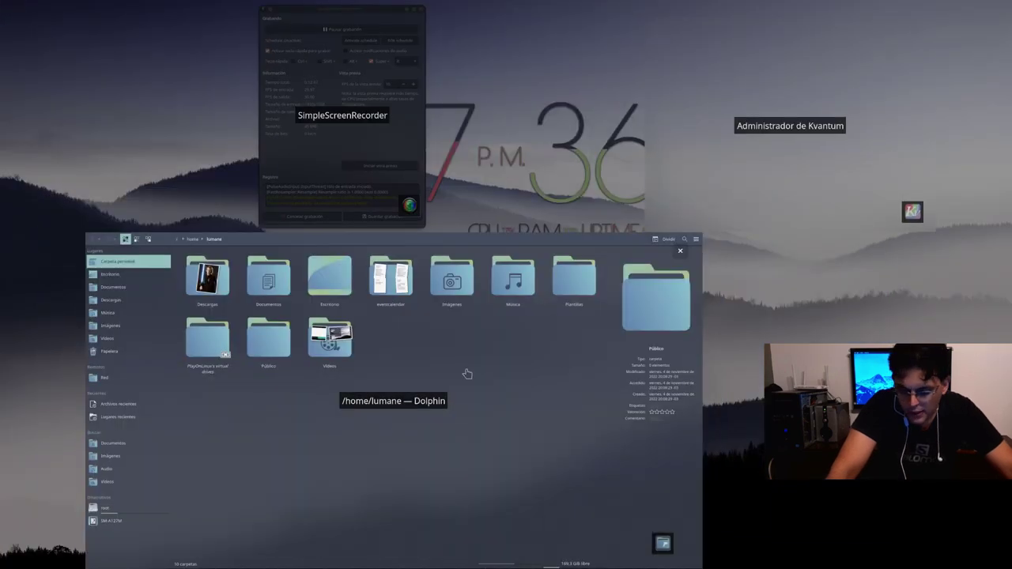
click(913, 211)
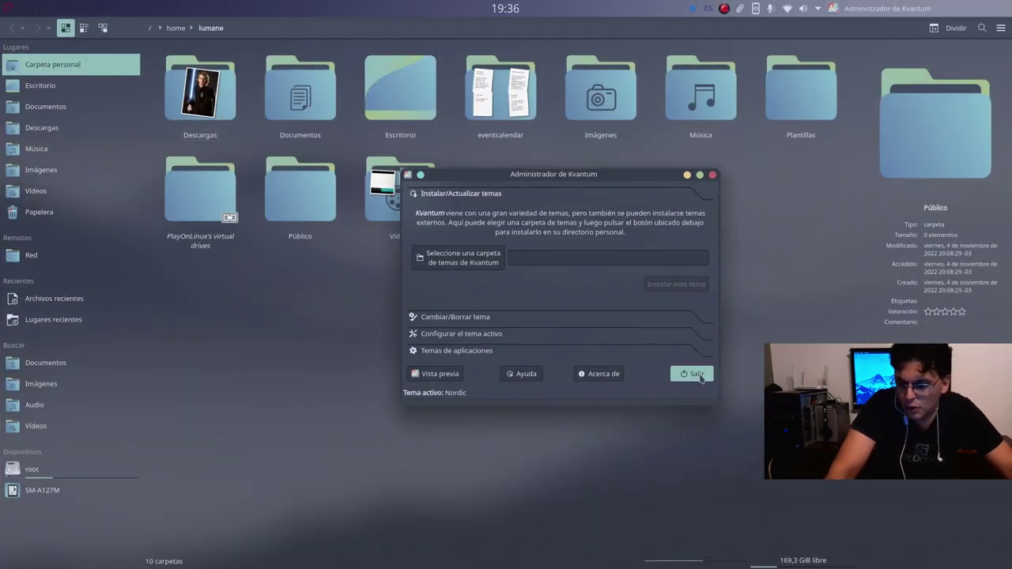
click(697, 378)
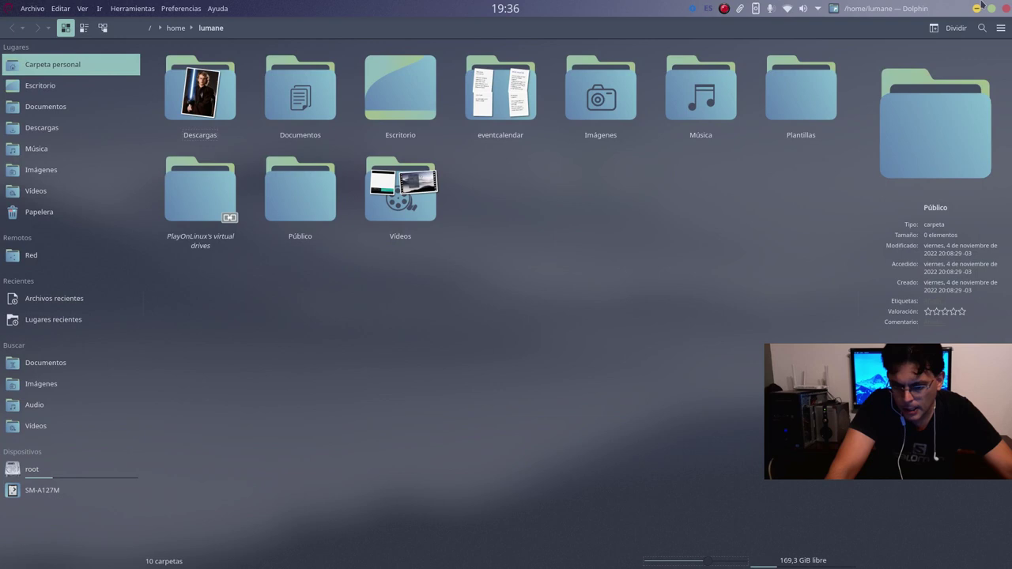
Open the Active Window Control widget's settings and show its Buttons options.
right_click(912, 8)
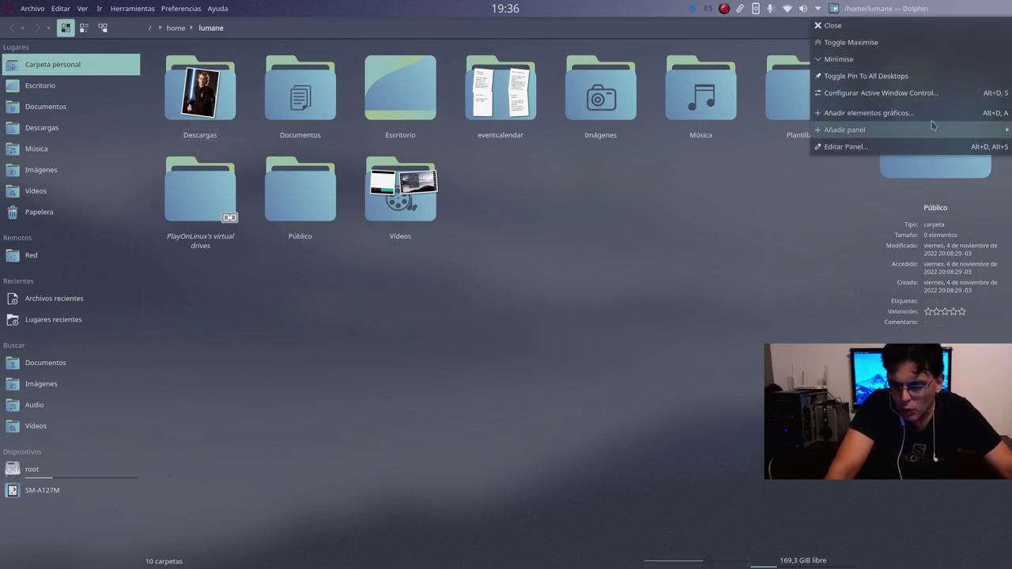
click(912, 92)
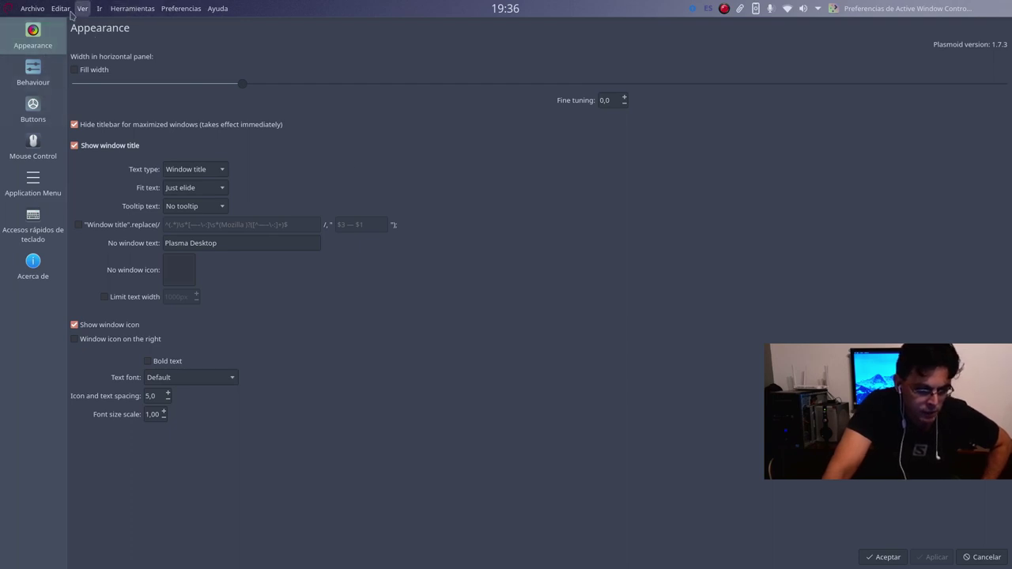
click(46, 113)
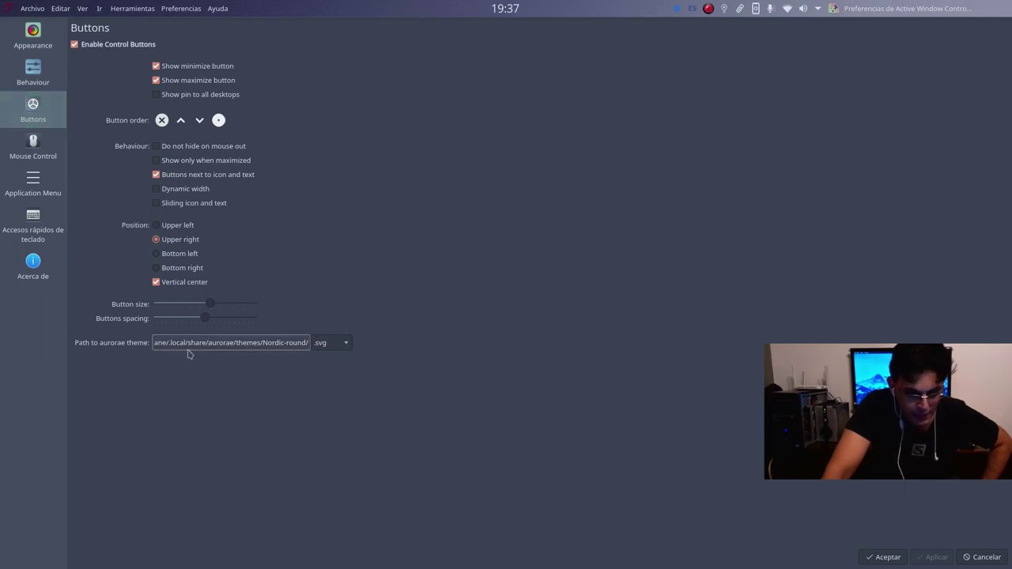
Select the whole path to the aurorae theme, ending in Nordic-round, in the Buttons settings.
drag(208, 342, 266, 339)
click(266, 339)
triple_click(266, 337)
double_click(272, 343)
click(287, 343)
triple_click(287, 342)
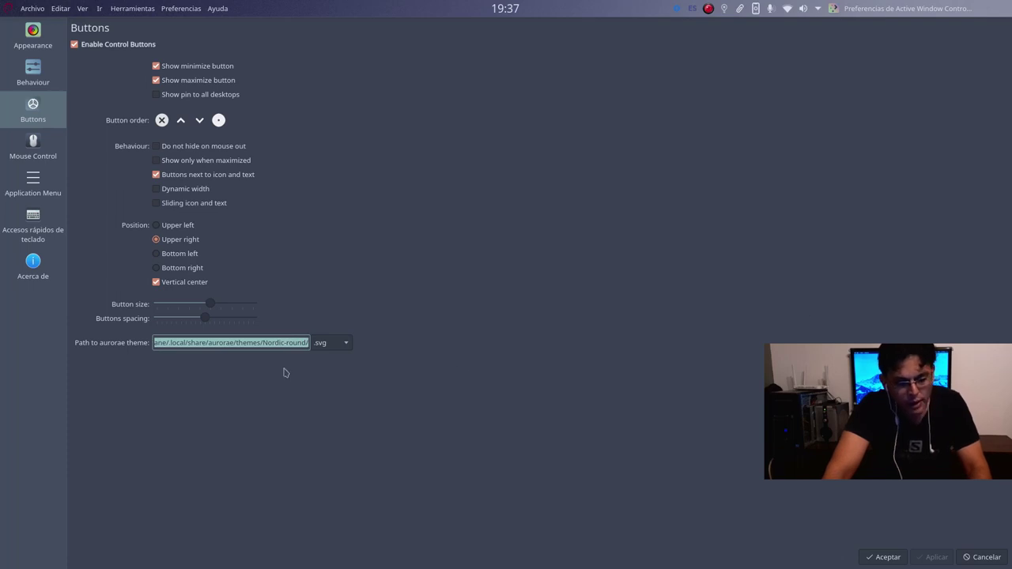
triple_click(264, 342)
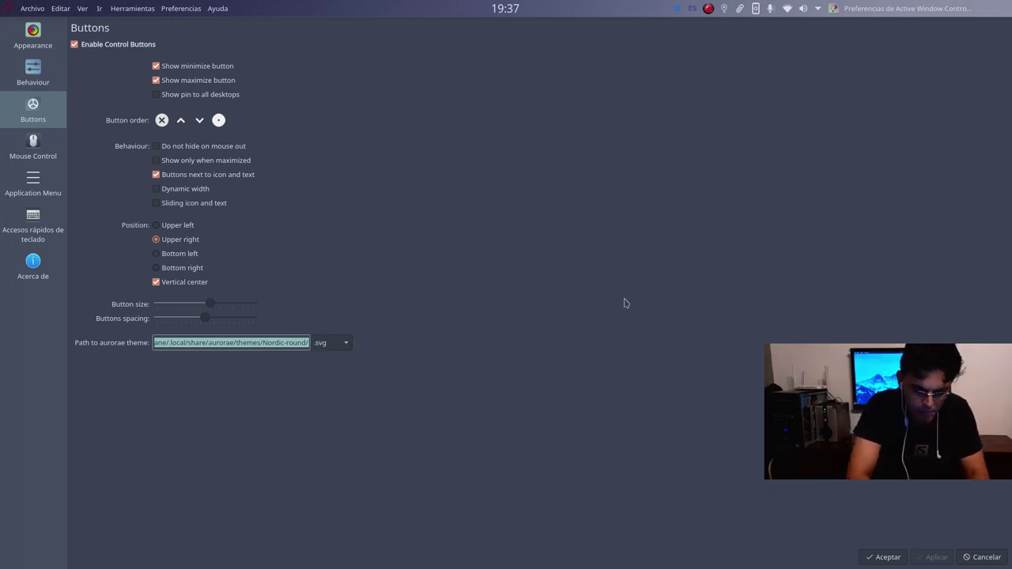
Switch to Dolphin, show hidden files and open the .local/share/aurorae/themes folder in the home directory.
key(alt+Tab)
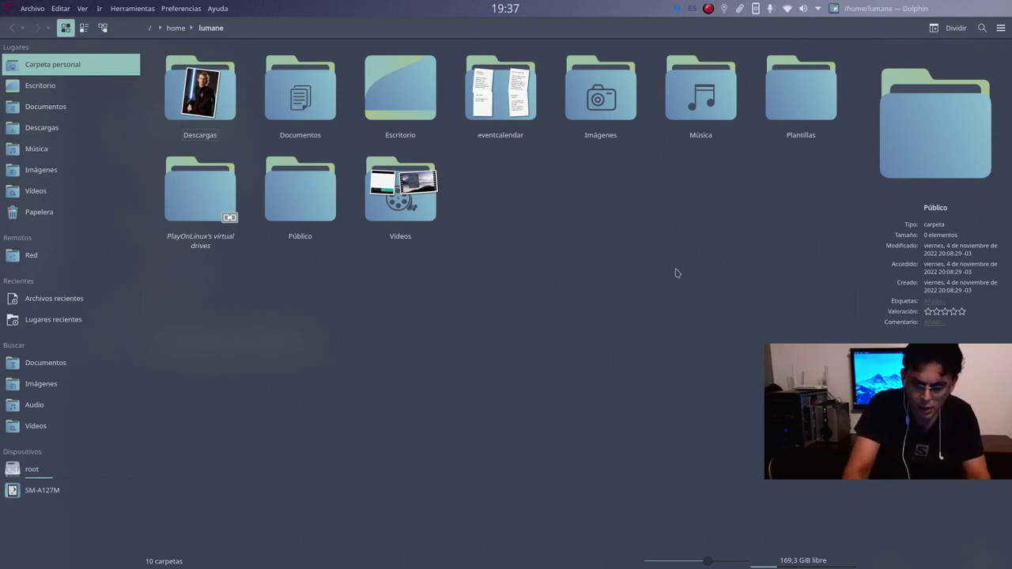
key(ctrl+h)
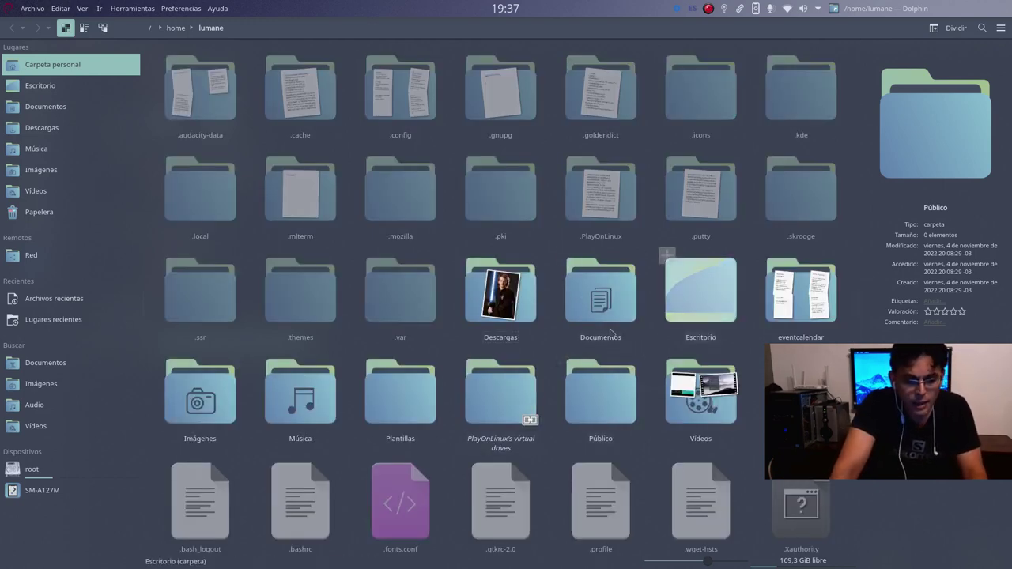
double_click(193, 207)
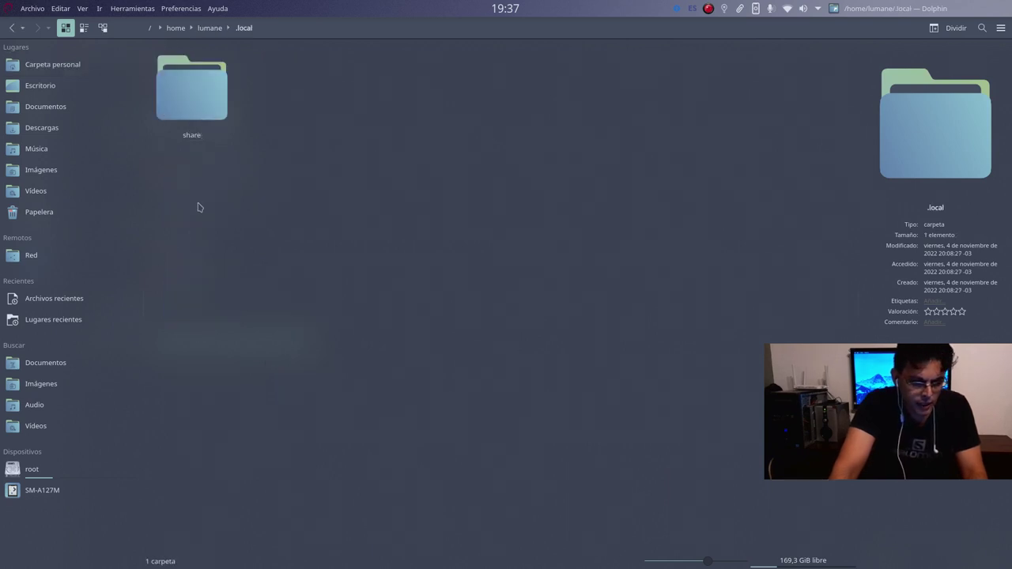
double_click(183, 91)
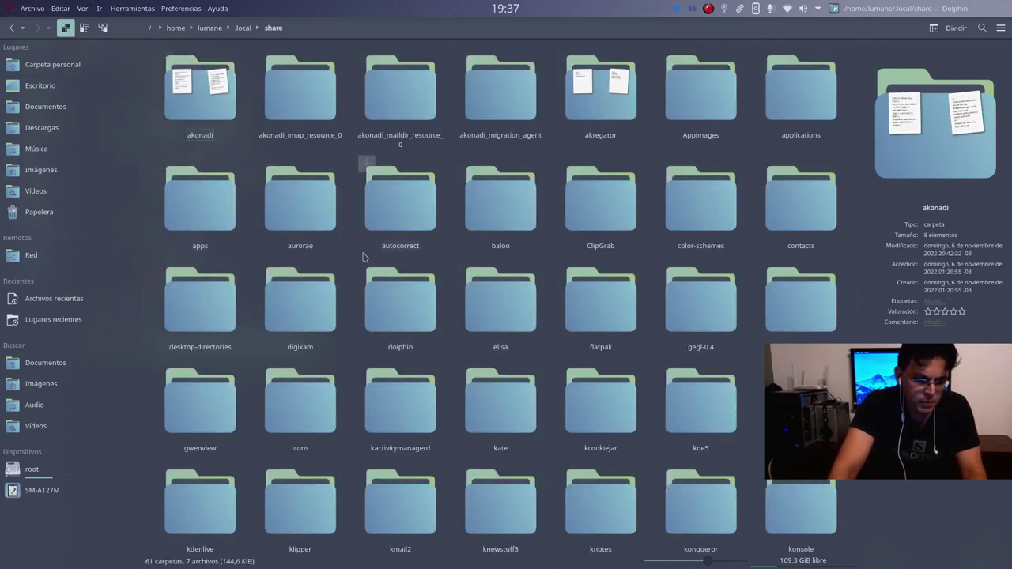
double_click(301, 198)
double_click(190, 83)
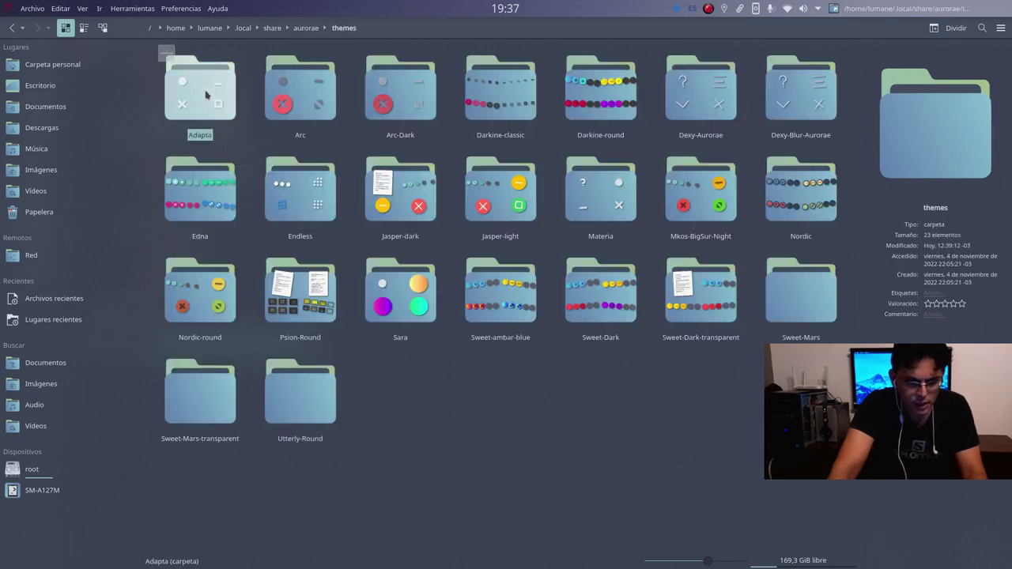
Look into the Adapta theme folder, return to themes, open Nordic-round and show its full path as editable text.
double_click(204, 93)
click(348, 29)
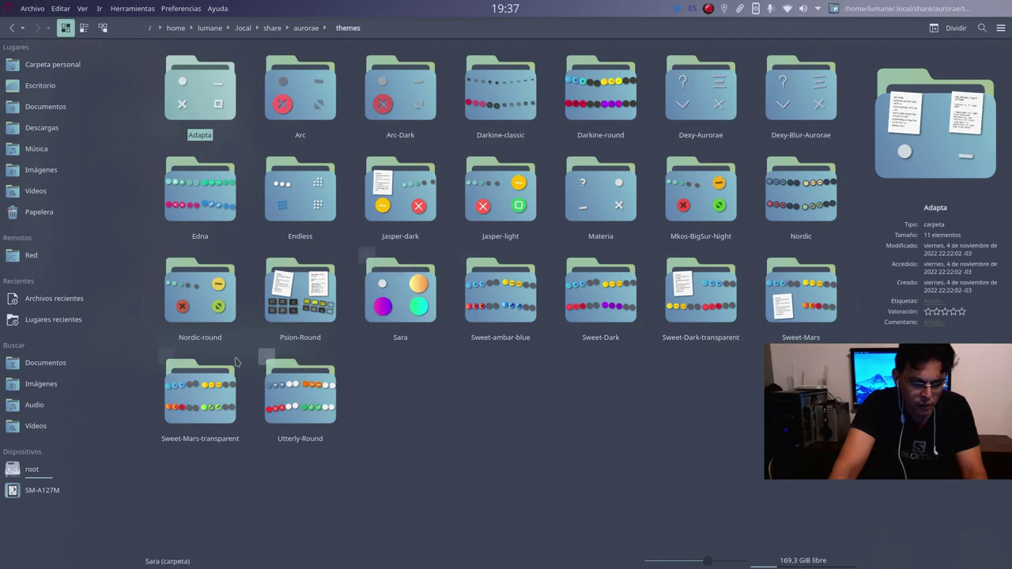
double_click(207, 305)
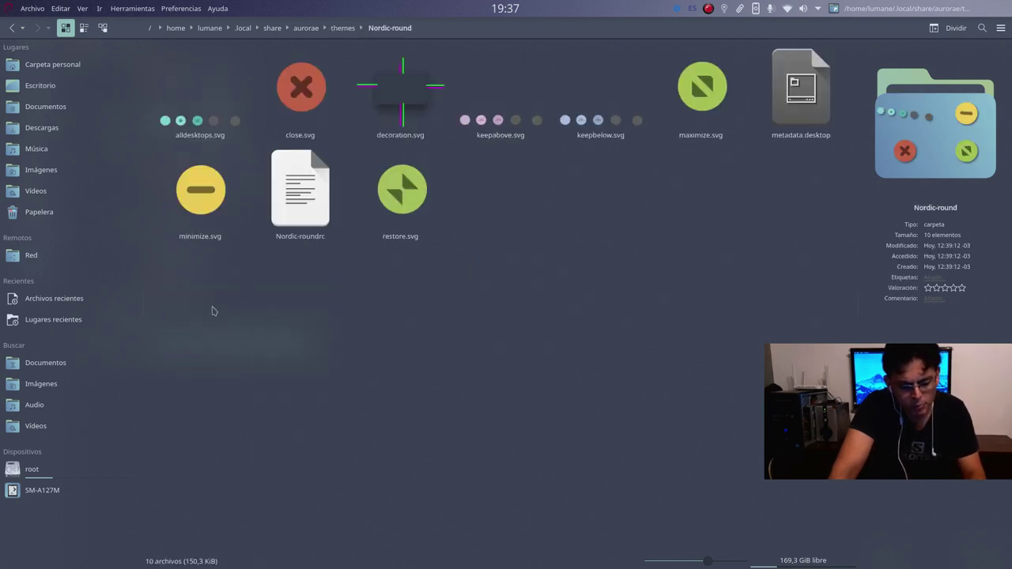
click(472, 32)
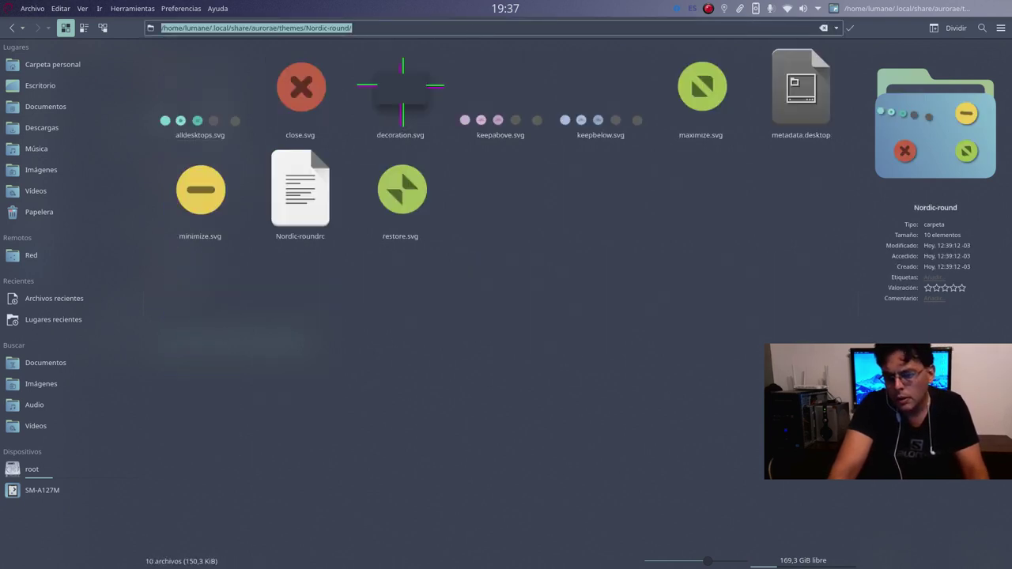
click(564, 378)
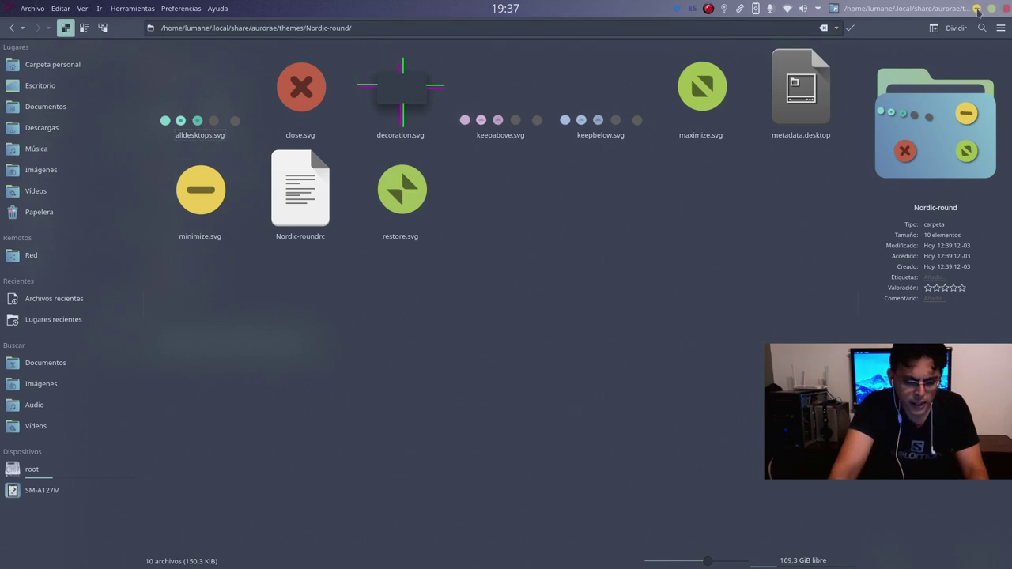
Dismiss the Dolphin window and bring up SimpleScreenRecorder.
key(ctrl+q)
click(708, 9)
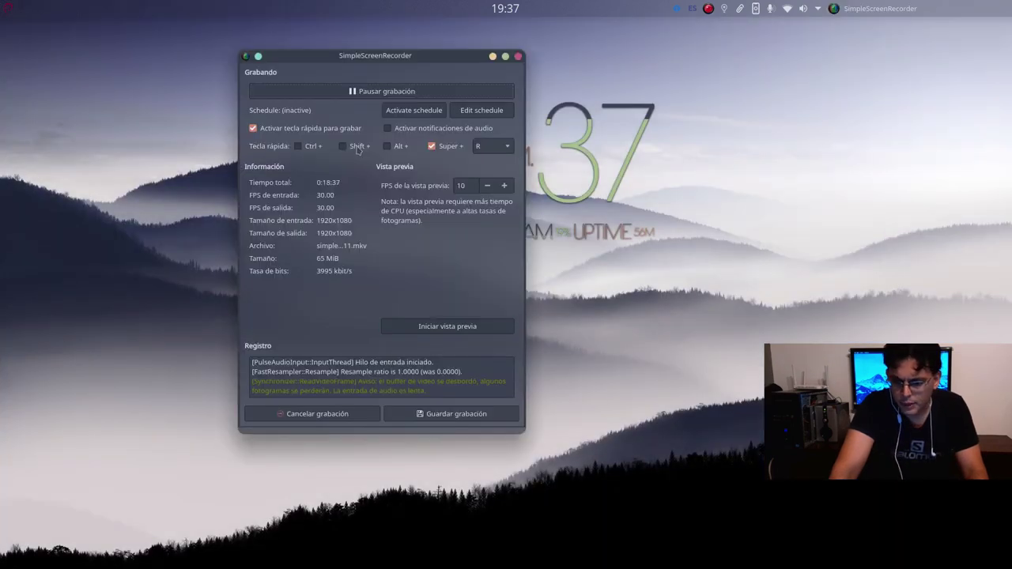
Open the Active Window Control settings from the panel and select the whole aurorae theme path in the Buttons settings.
click(753, 102)
right_click(902, 6)
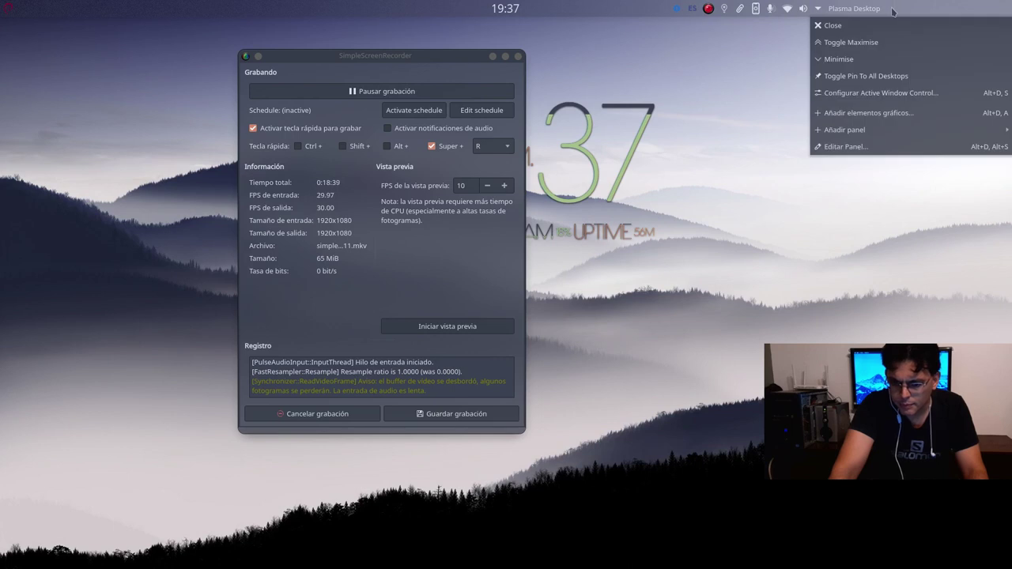
click(902, 95)
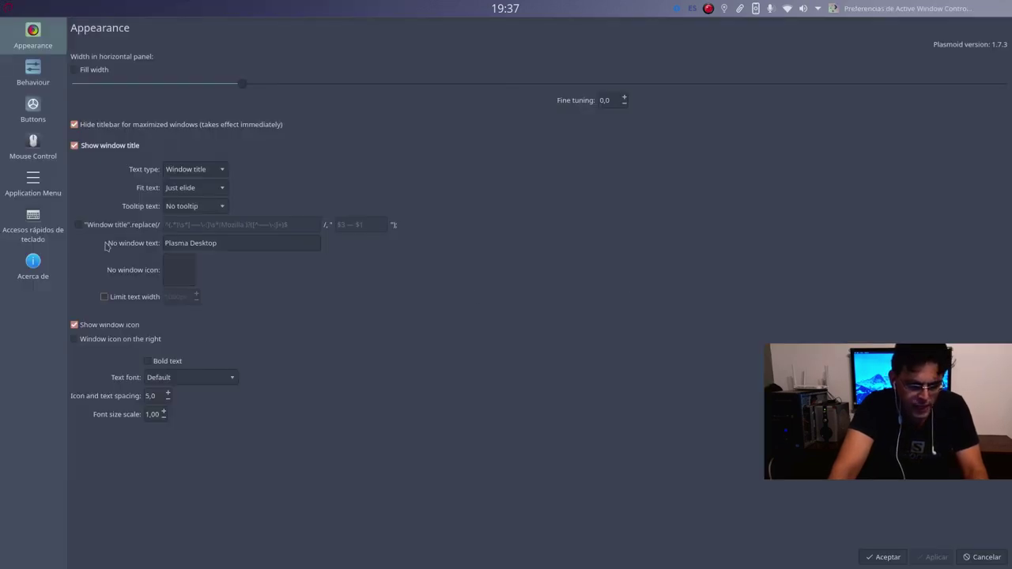
click(38, 115)
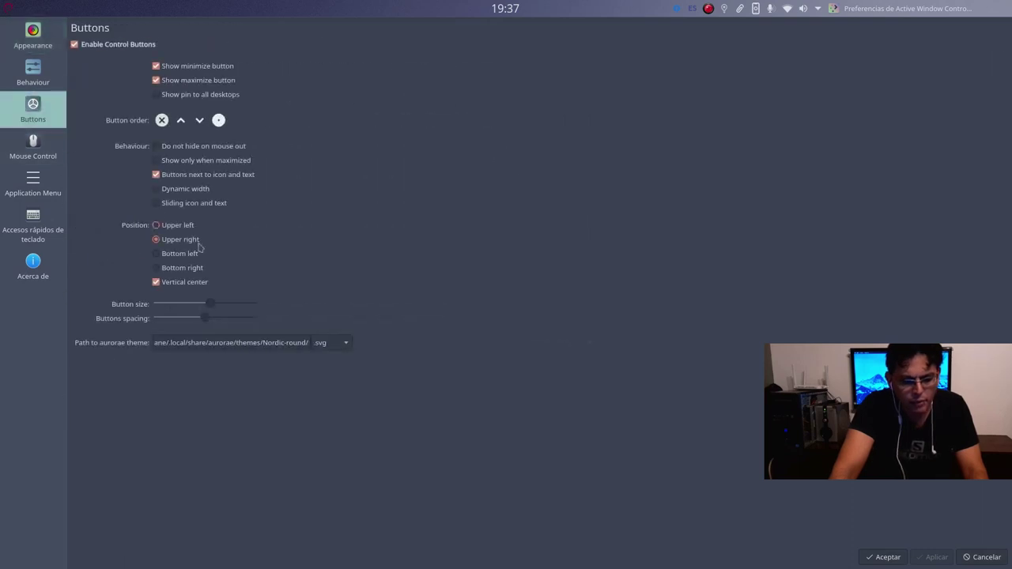
triple_click(265, 342)
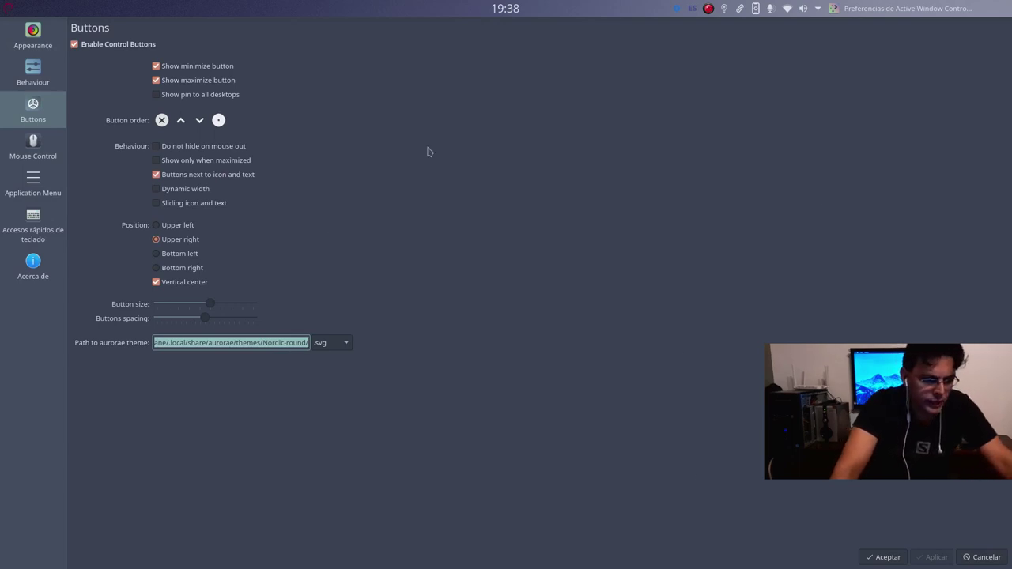
Review the widget's Appearance settings and accept the Active Window Control preferences.
click(45, 48)
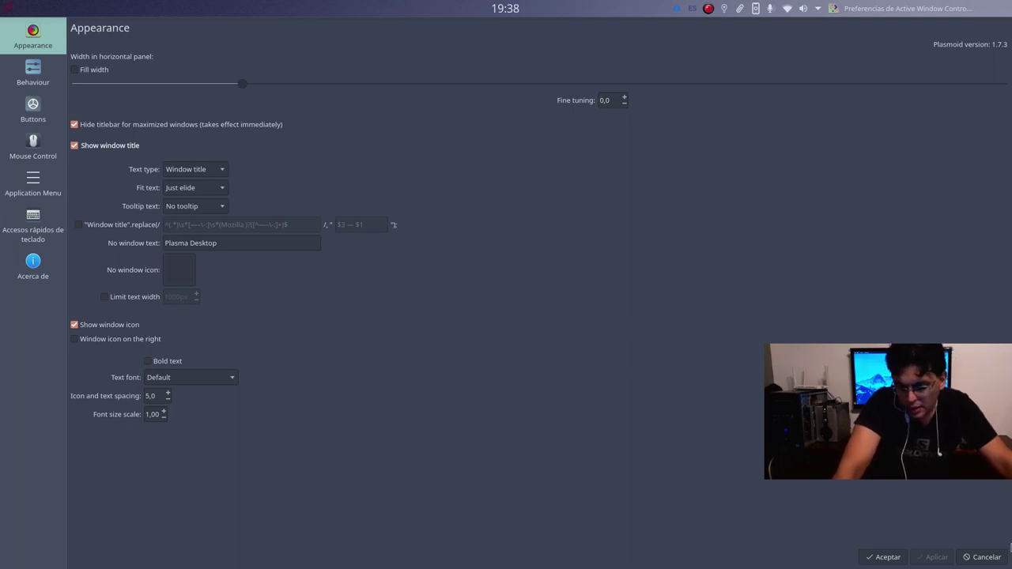
click(884, 558)
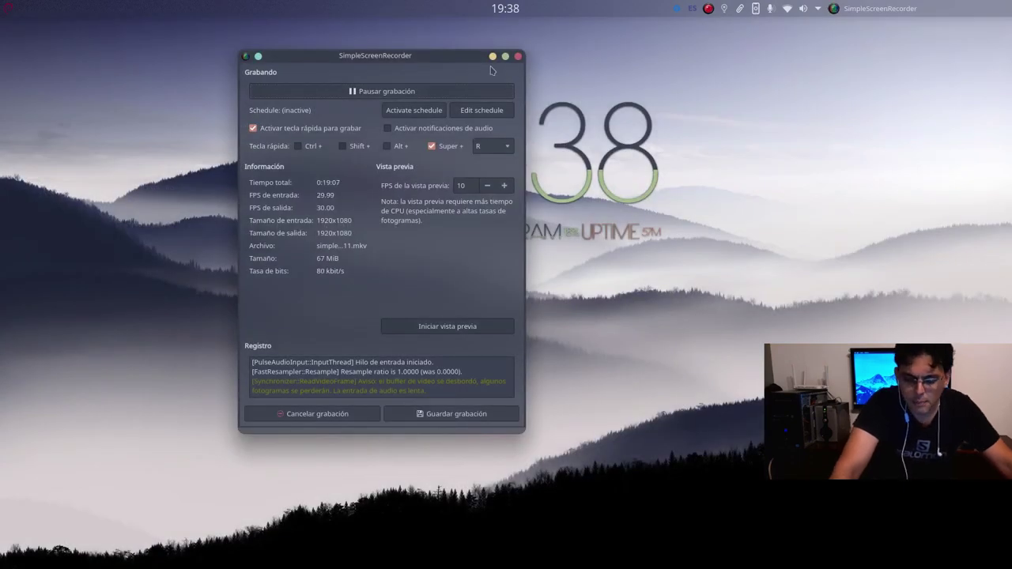
Minimize the SimpleScreenRecorder window, search the application launcher for "kden l" and launch Kdenlive.
click(492, 56)
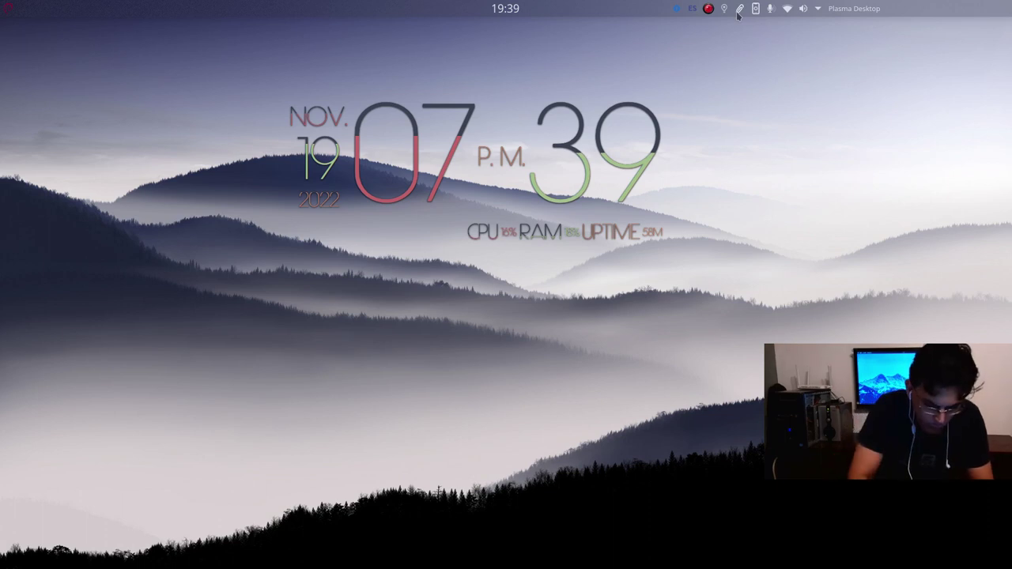
key(super)
text(kden l)
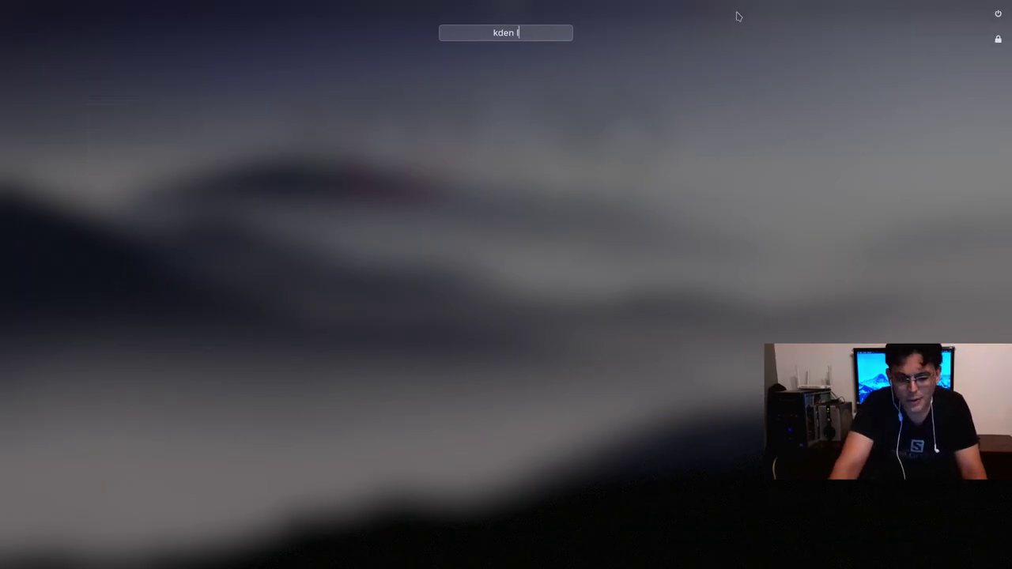
key(Return)
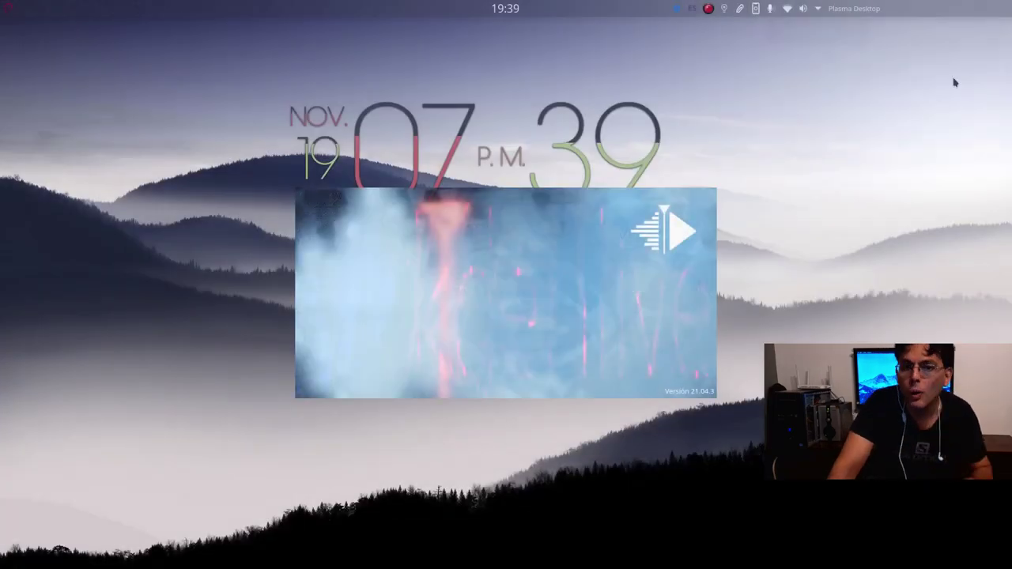